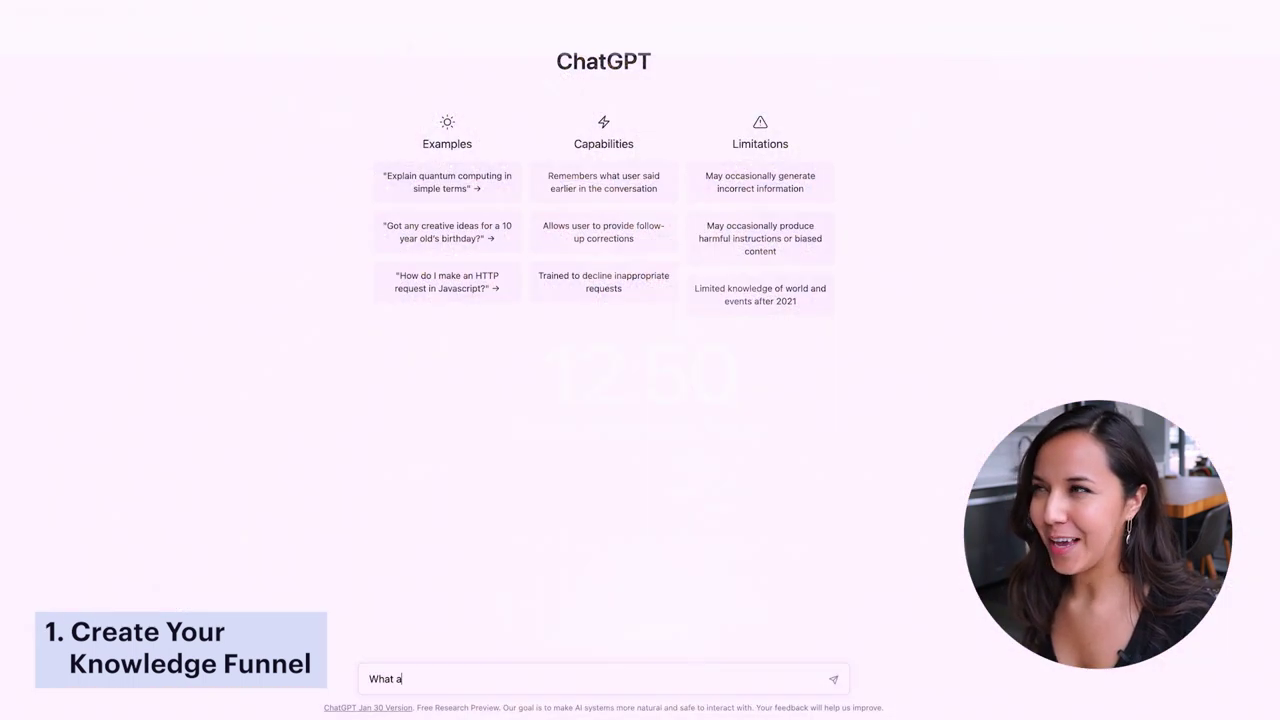
- Ask ChatGPT 'What are some online communities for videographers?'
text(re )
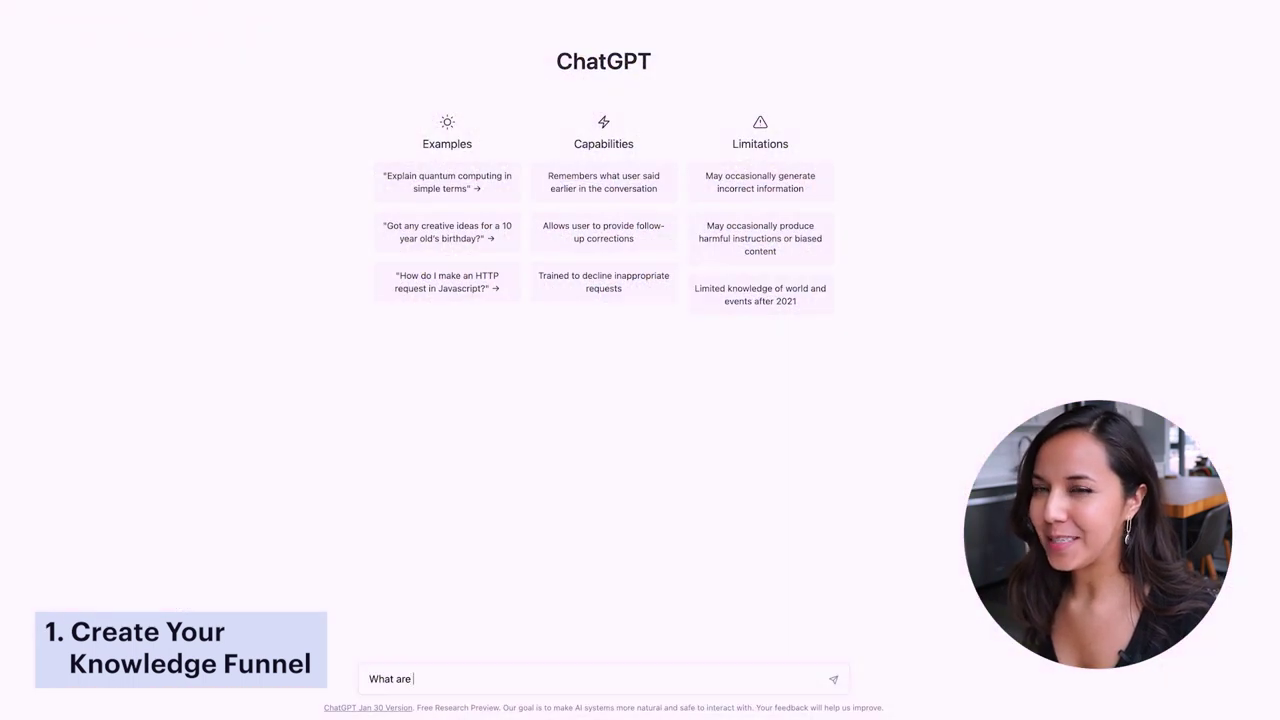
text(some online commun)
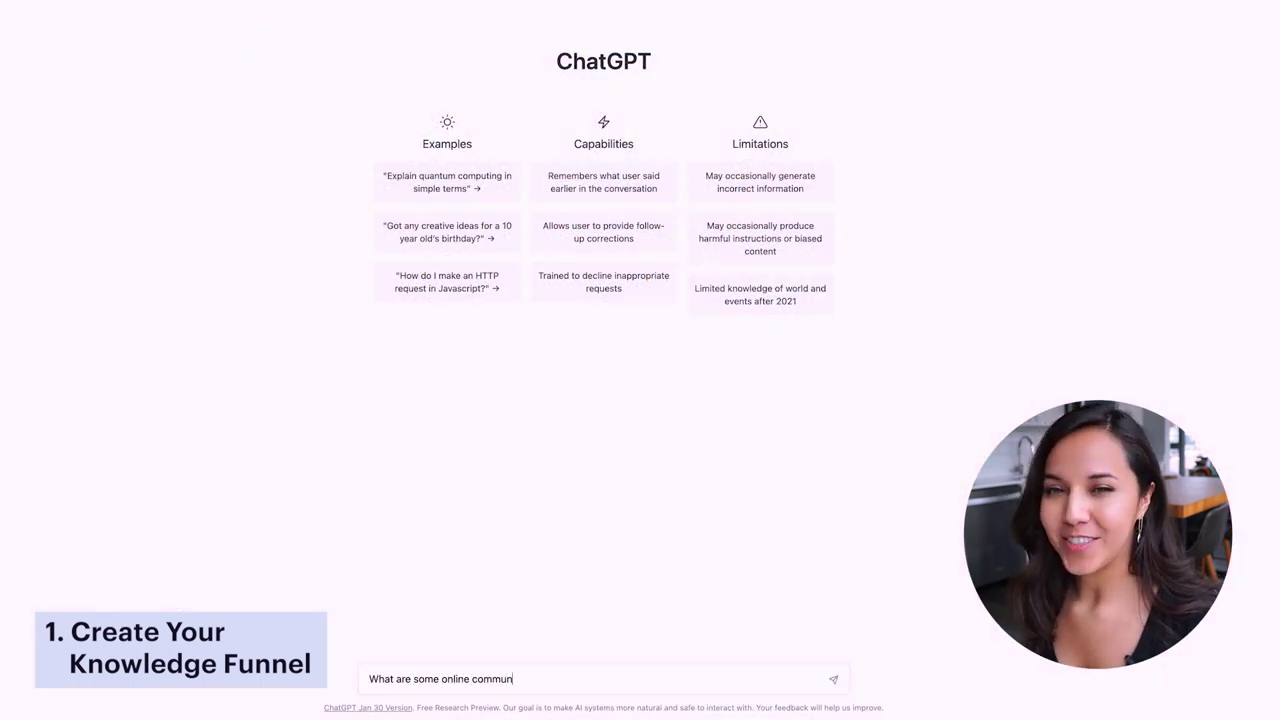
text(ities for videograp)
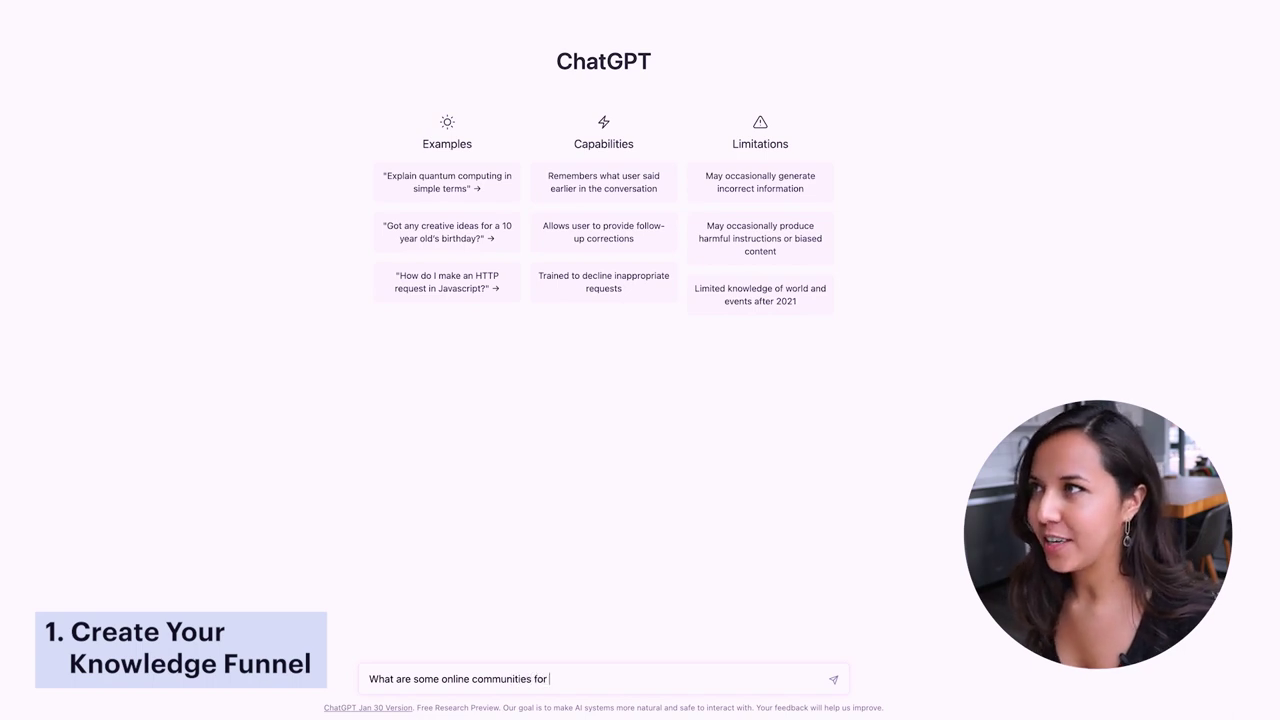
text(he)
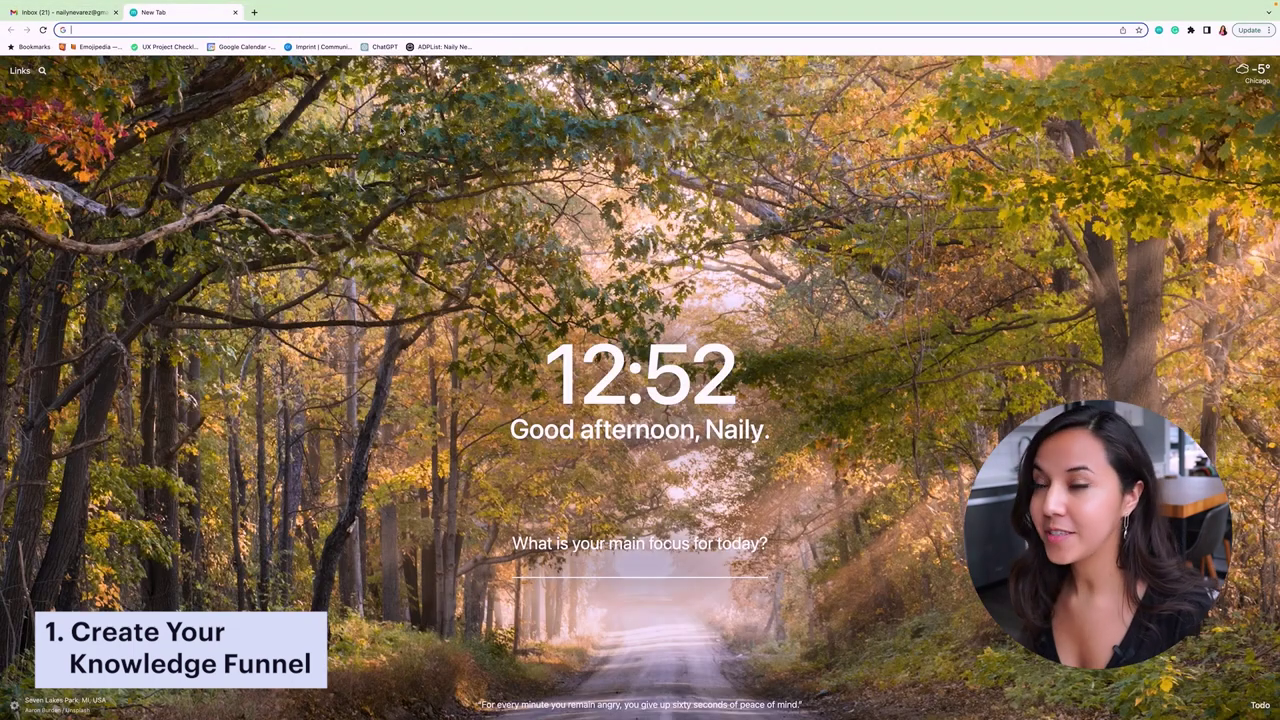
- Google 'best product designer communities' and open the Design Buddies site in a new tab
text(b)
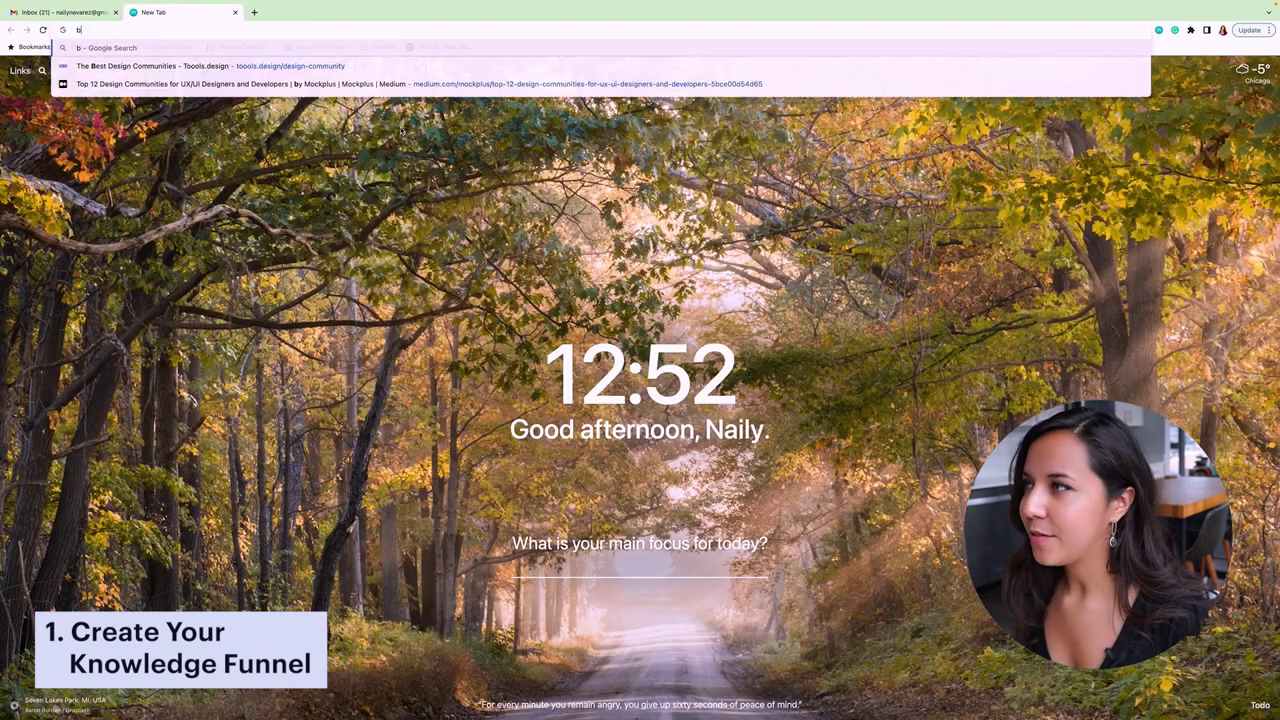
text(est product desi)
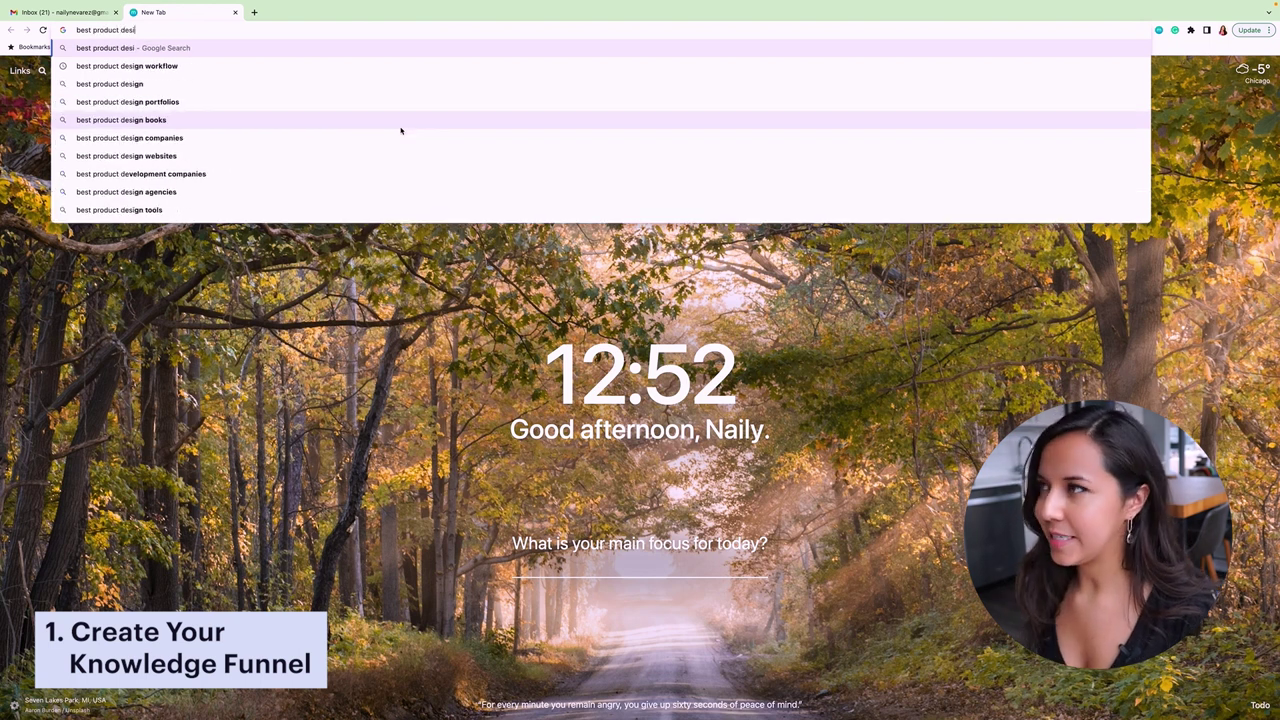
text(gner communities)
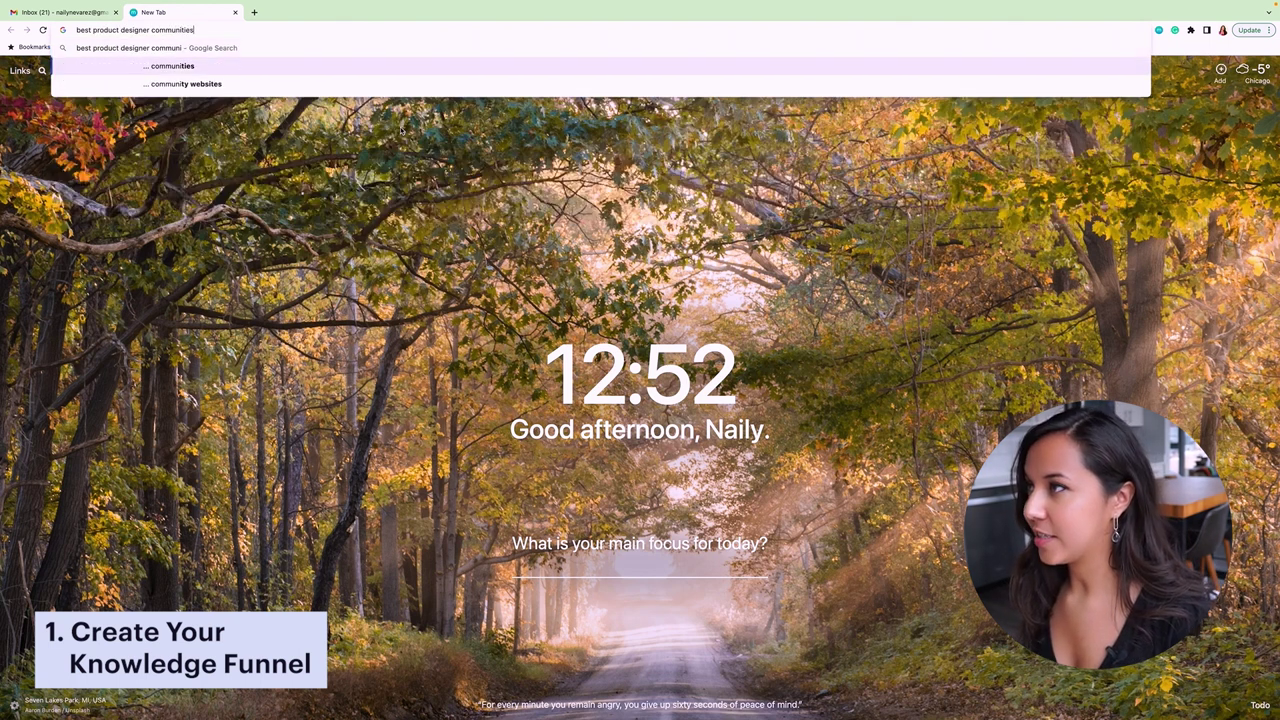
key(Return)
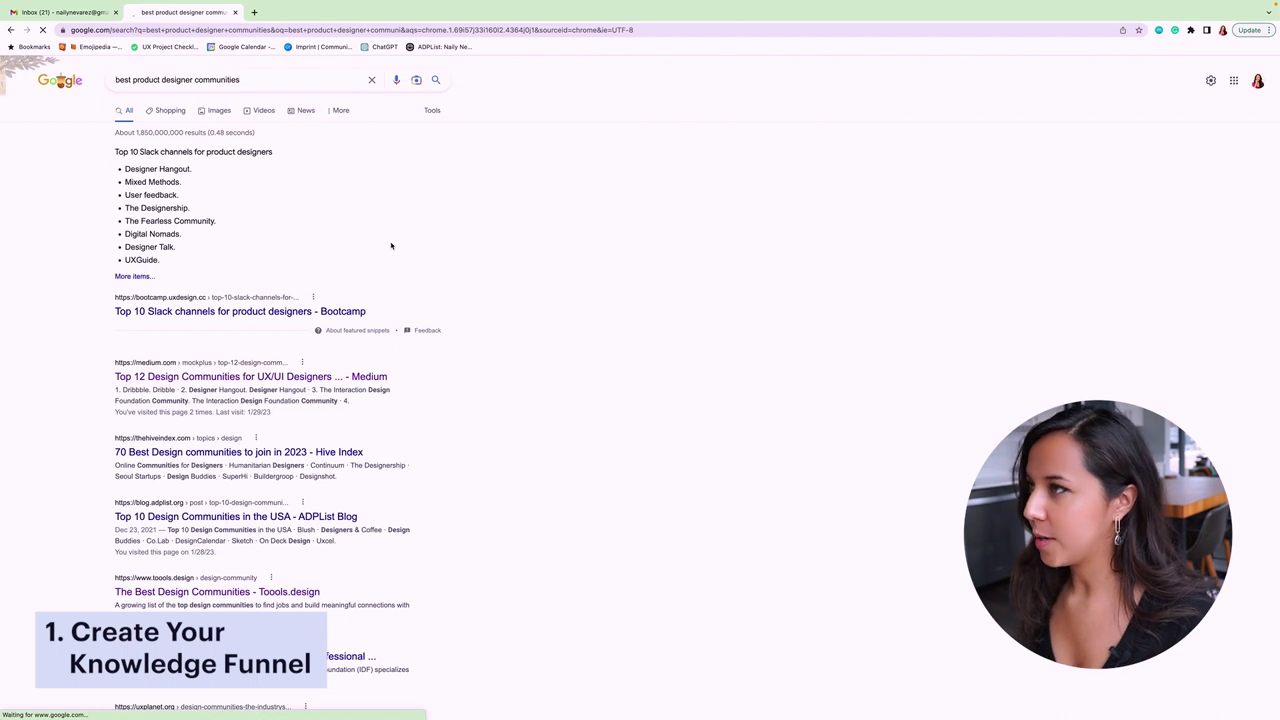
scroll(326, 269, down, 2)
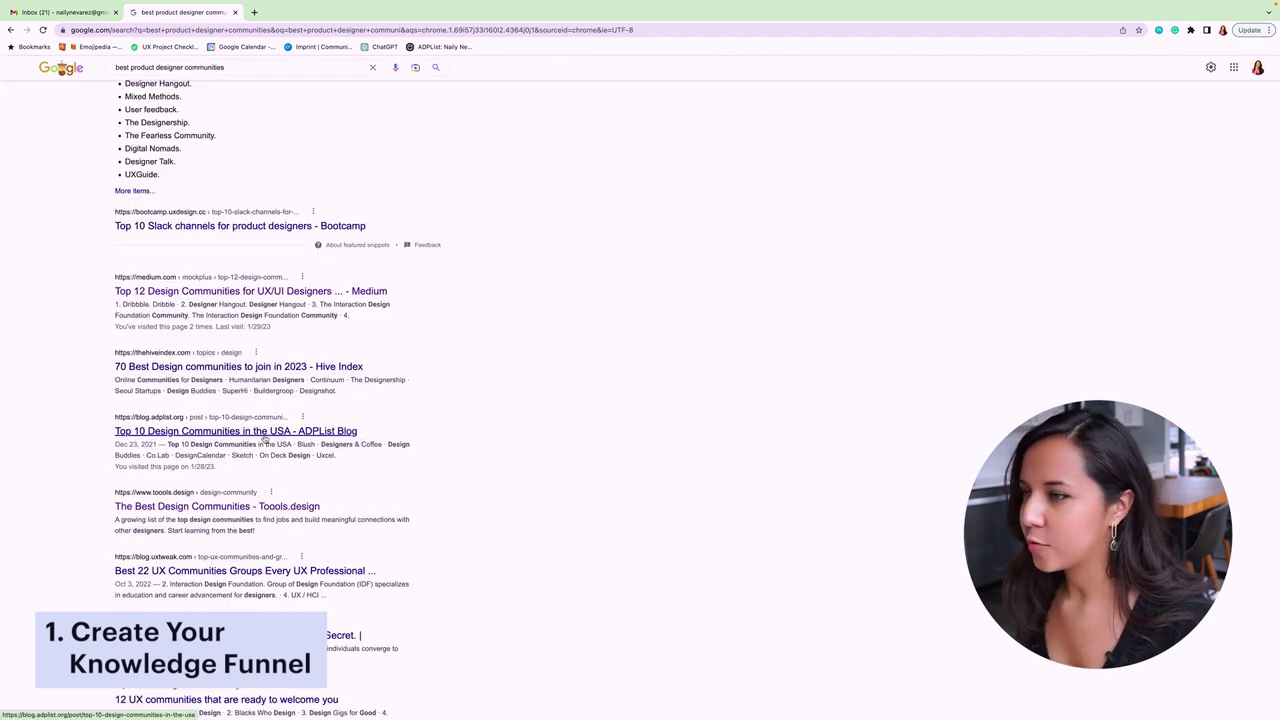
scroll(662, 381, down, 6)
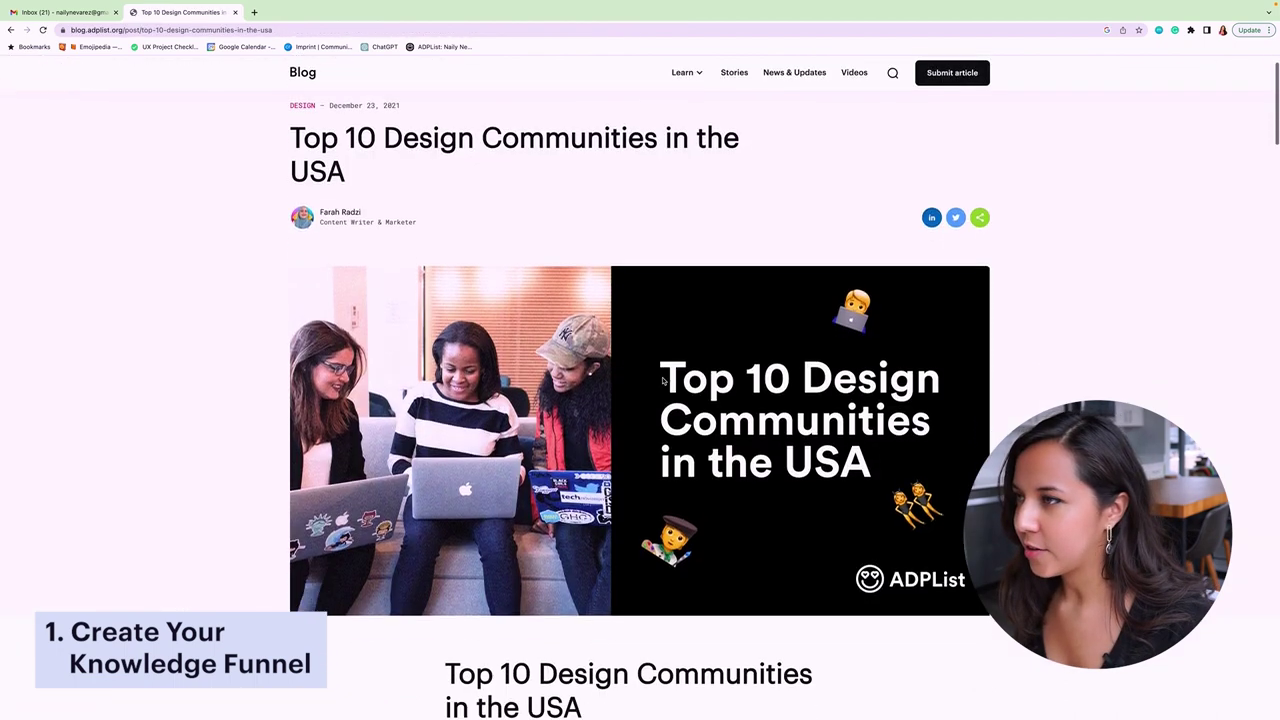
scroll(662, 381, down, 12)
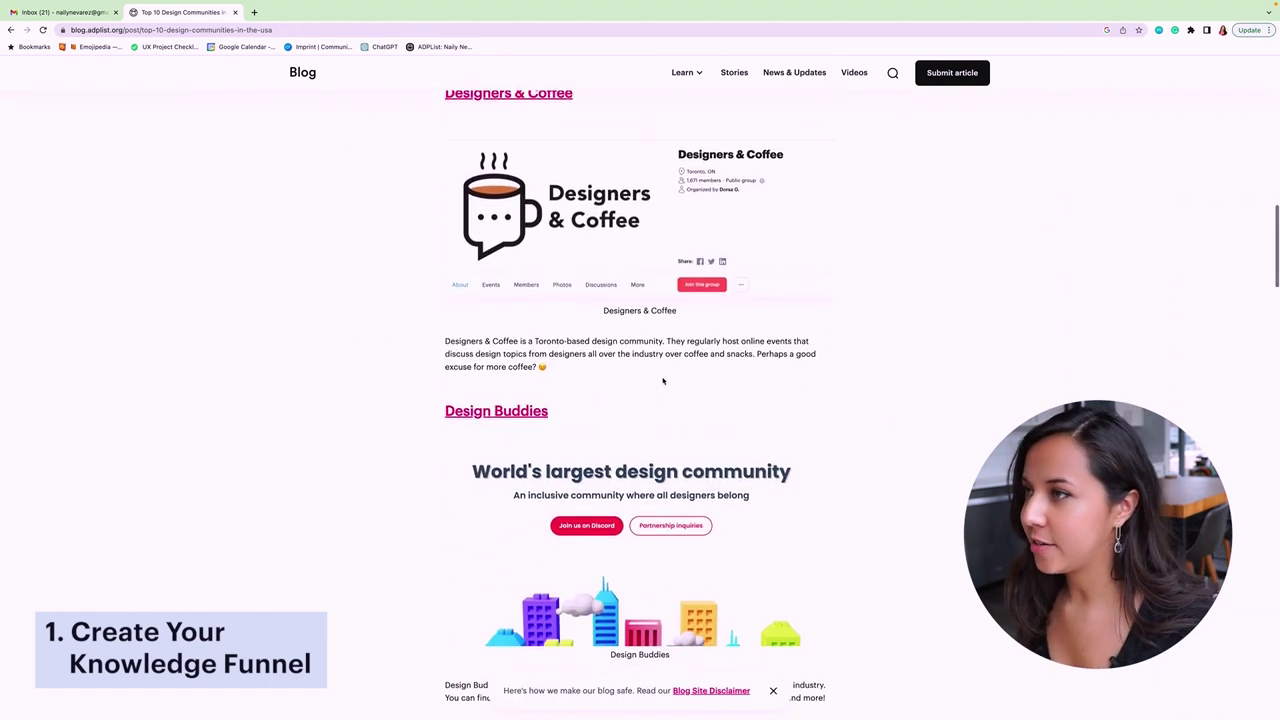
right_click(530, 262)
click(555, 264)
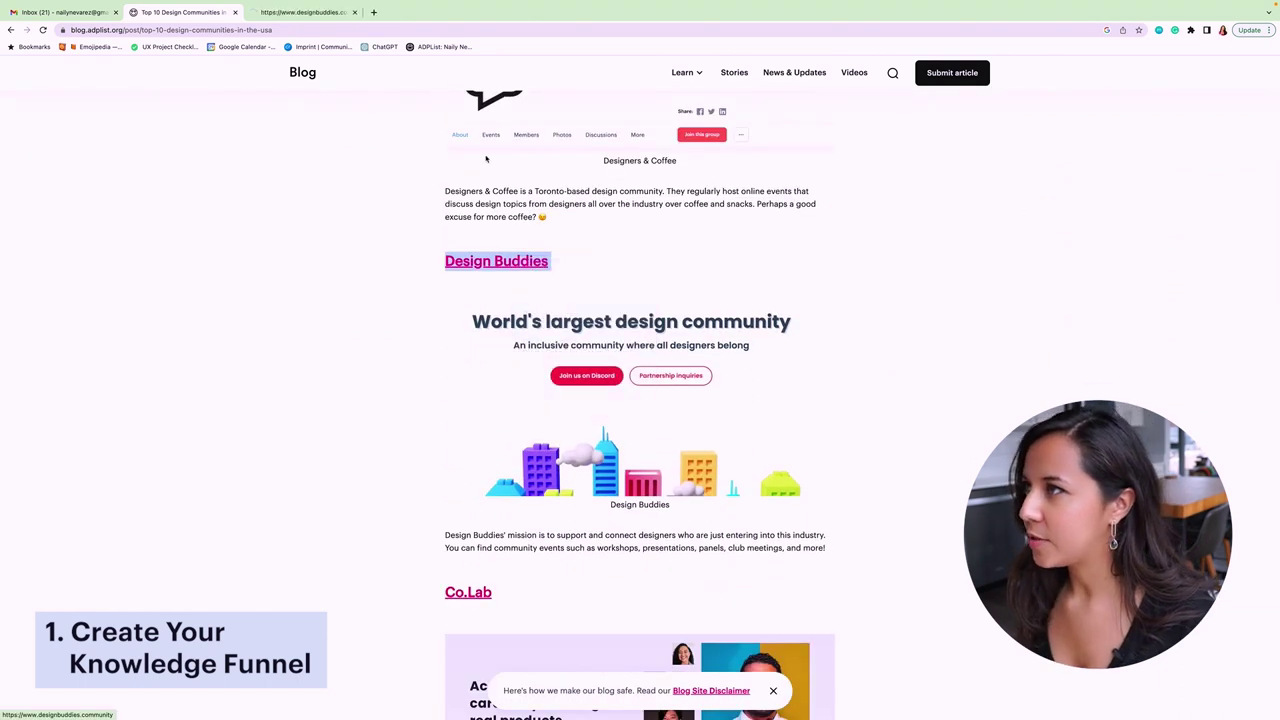
click(316, 17)
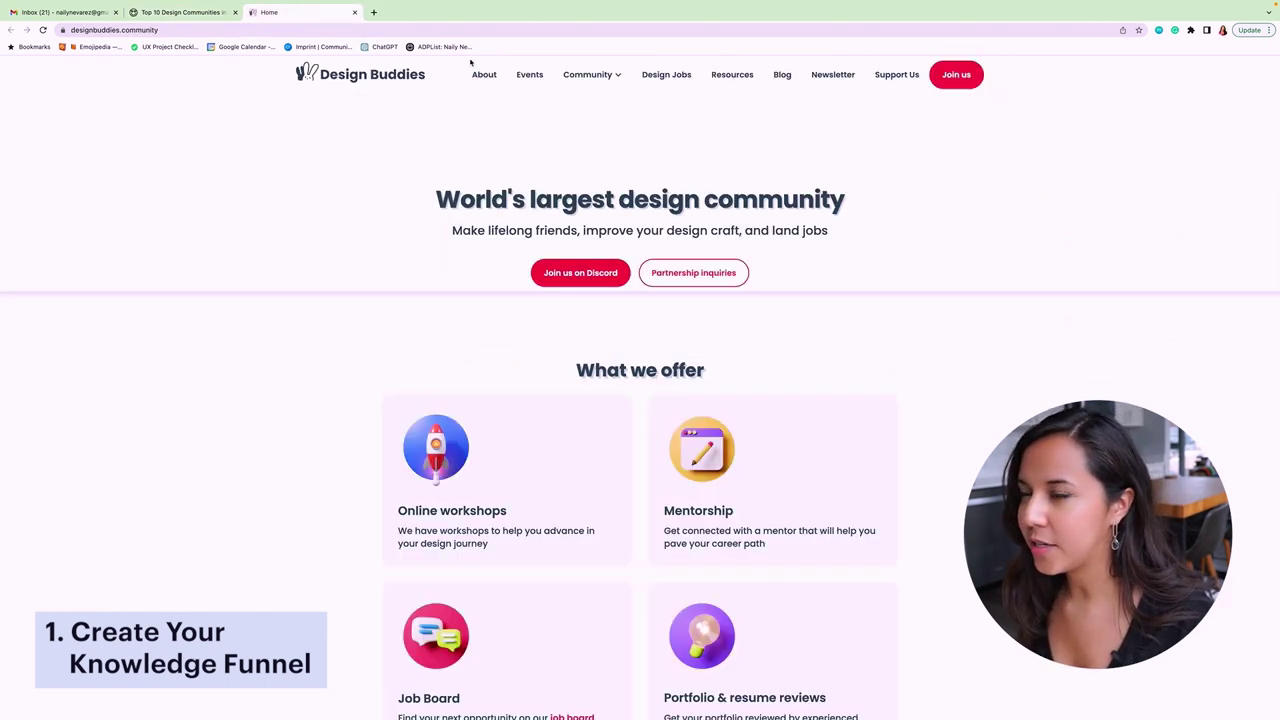
- Subscribe to the Design Buddies newsletter by entering your e-mail address in the footer form
scroll(323, 187, down, 1)
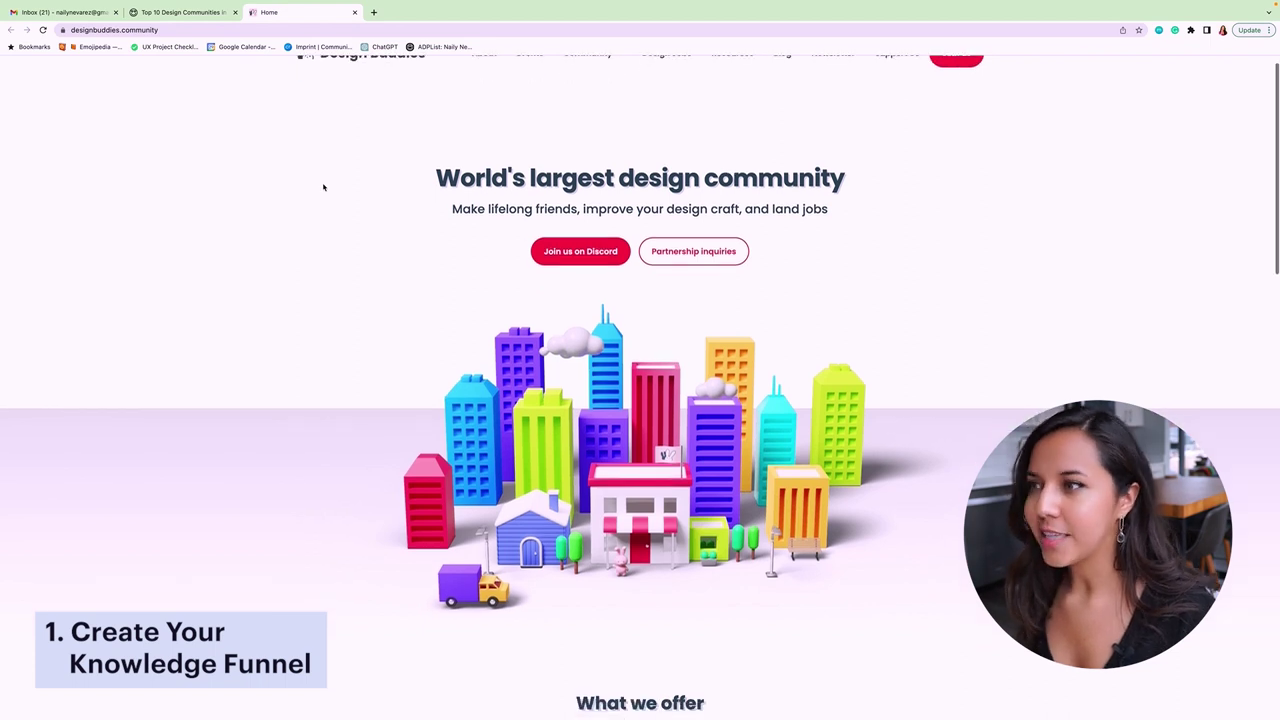
scroll(323, 187, up, 1)
scroll(323, 187, down, 10)
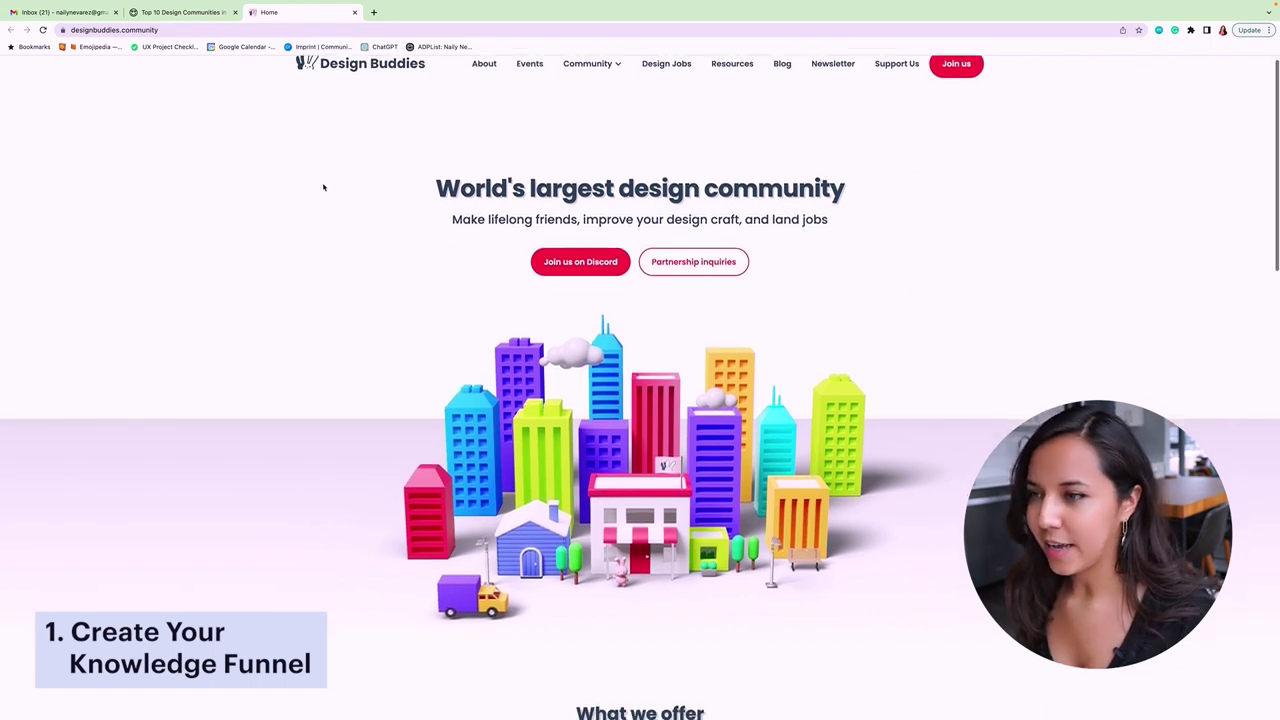
scroll(323, 187, down, 8)
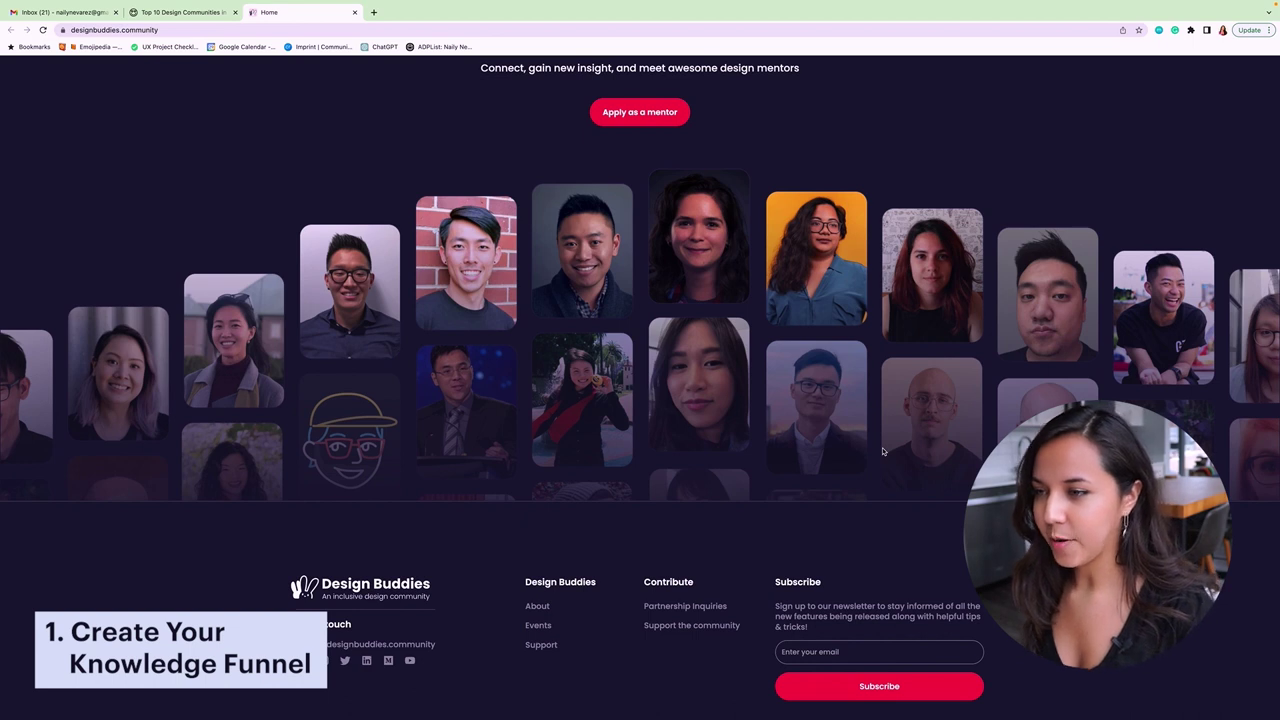
click(878, 651)
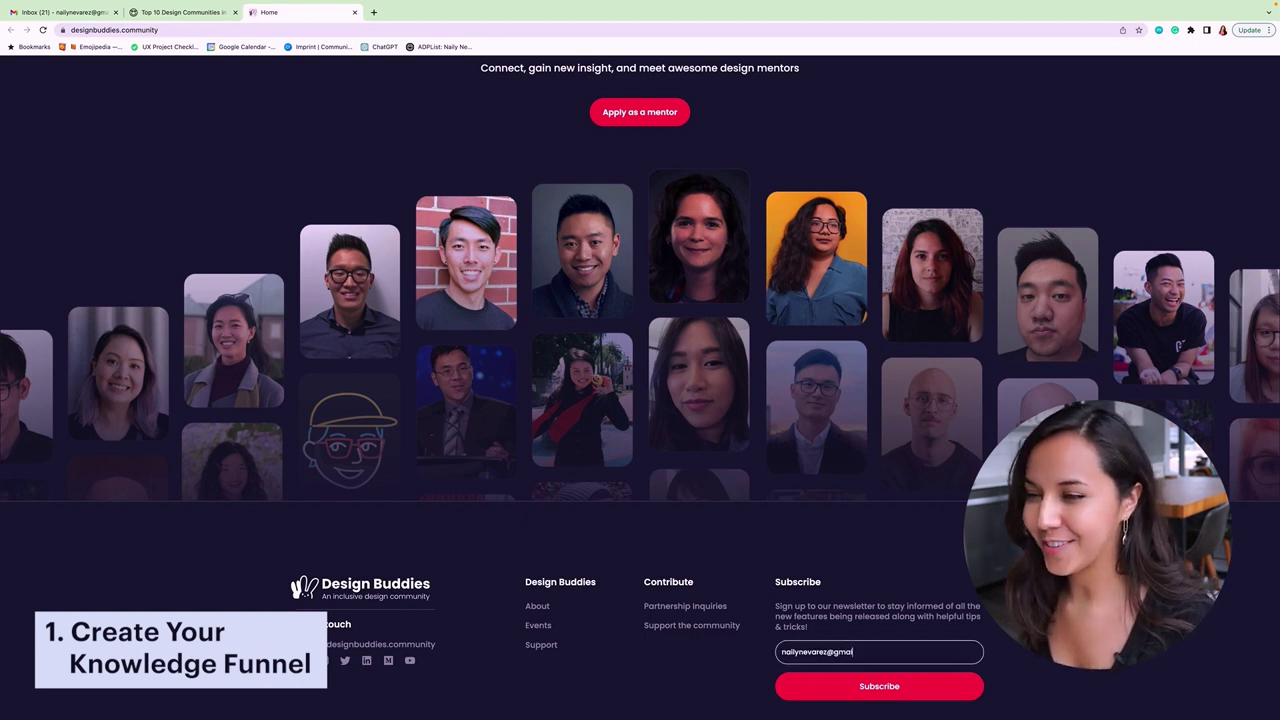
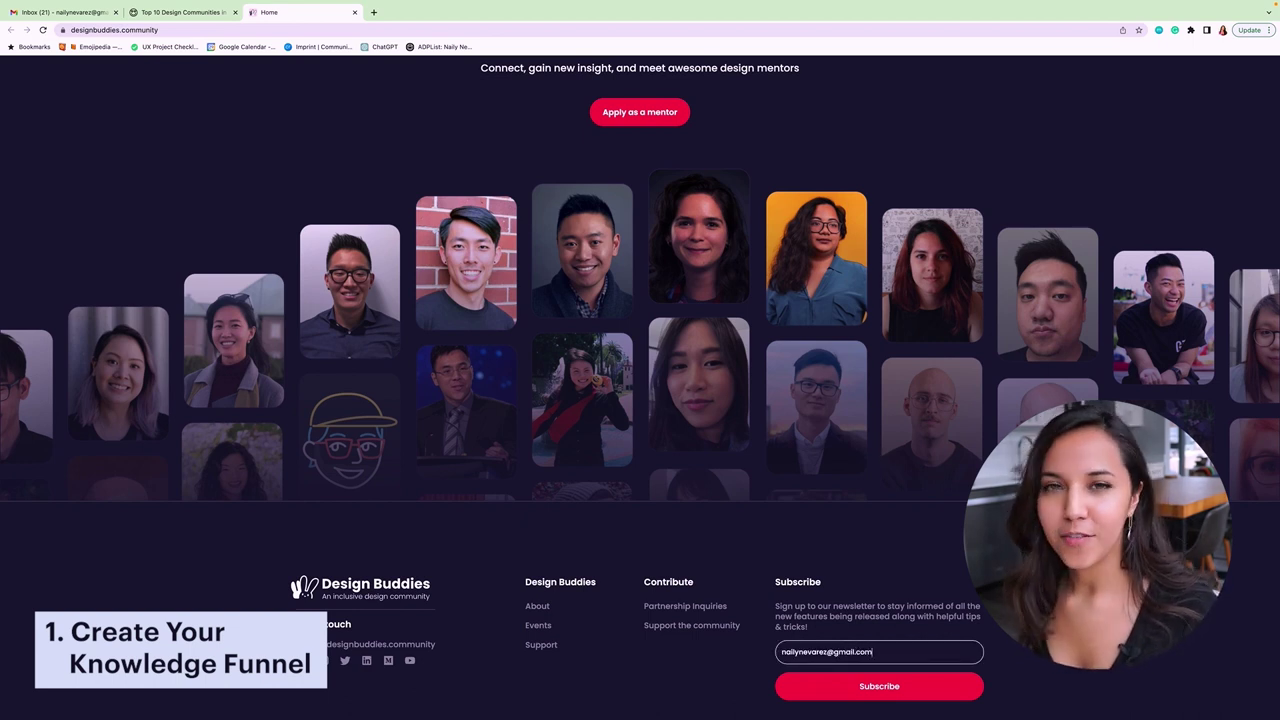
click(910, 690)
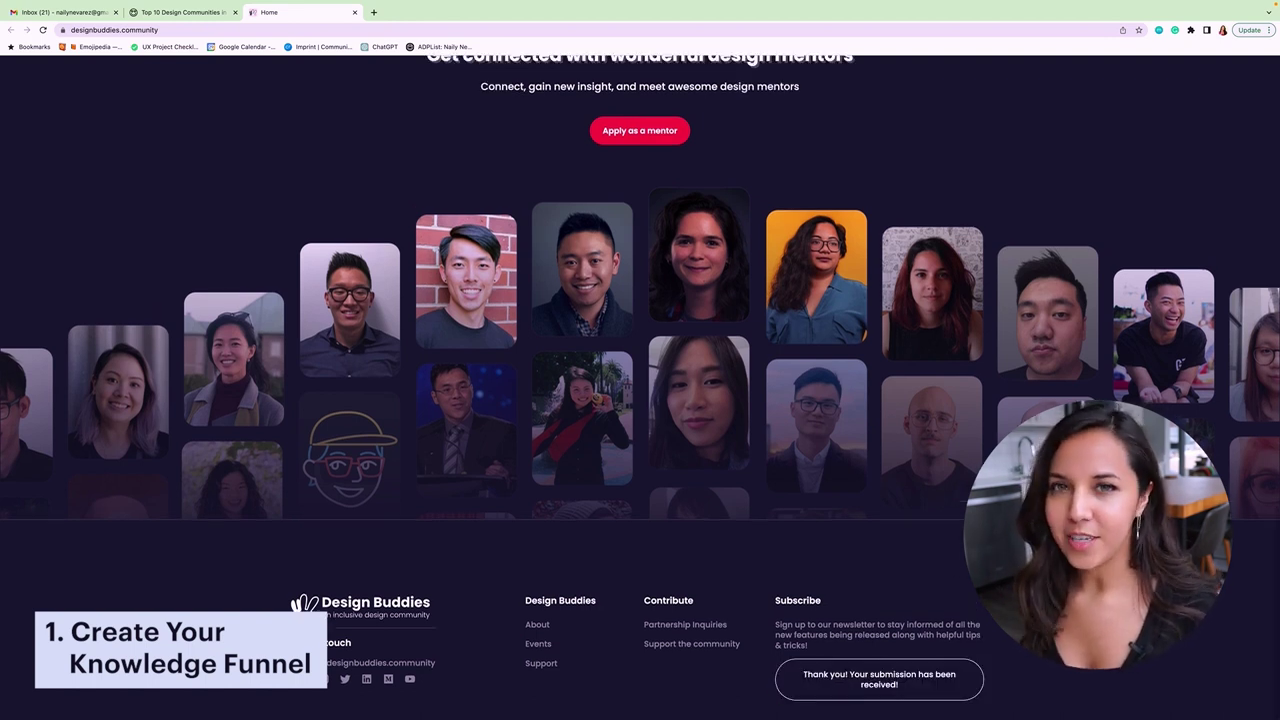
scroll(979, 645, up, 15)
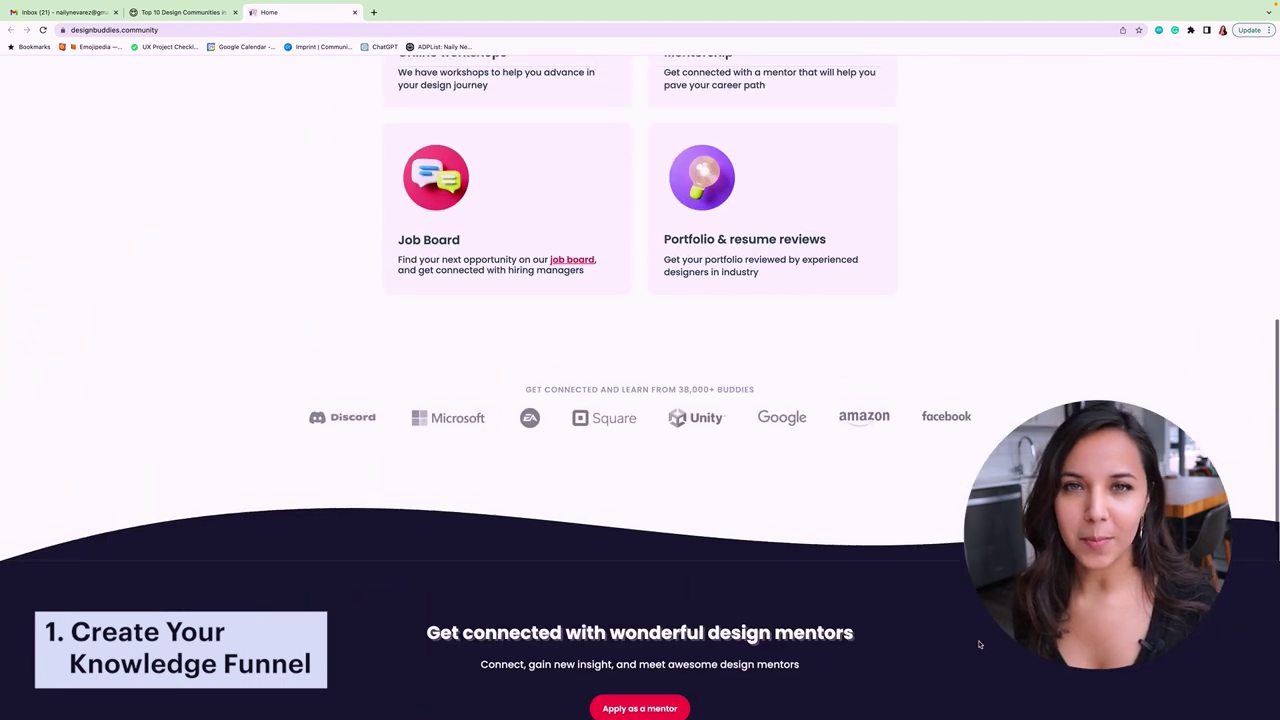
- Scroll back up to the Gmail inbox showing its Design and Entrepreneurship labels
scroll(979, 645, up, 4)
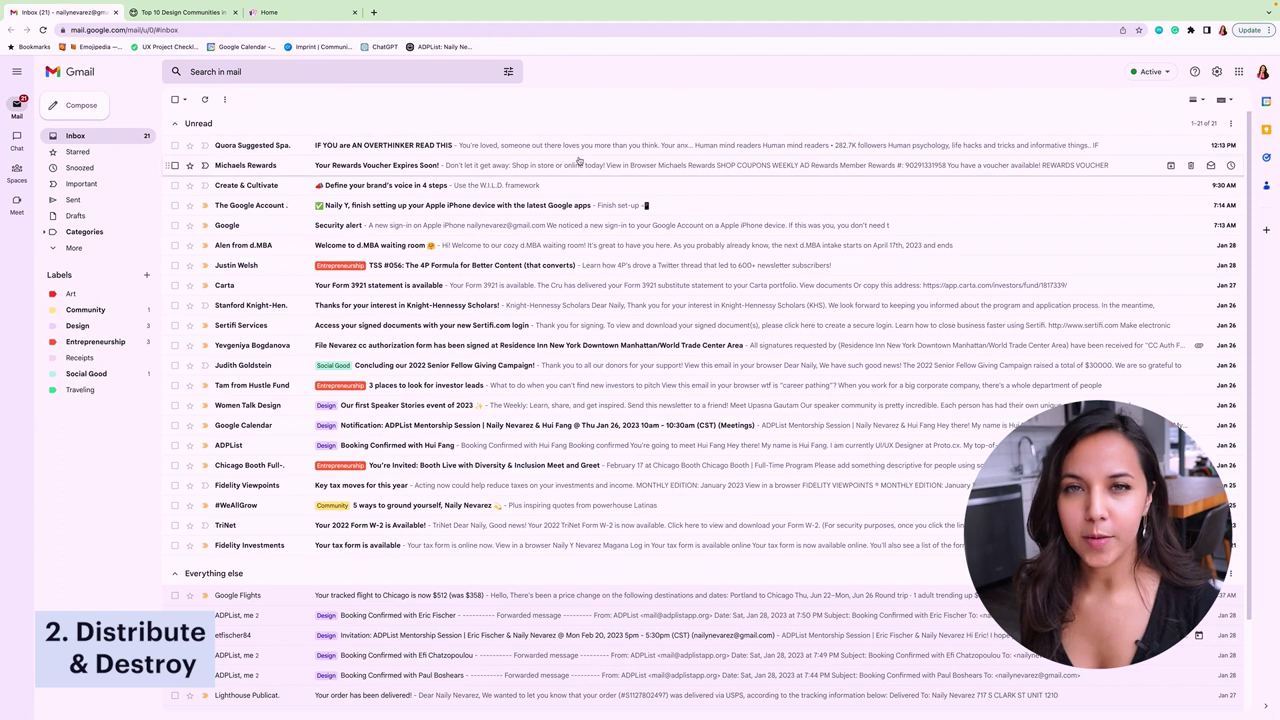
click(556, 186)
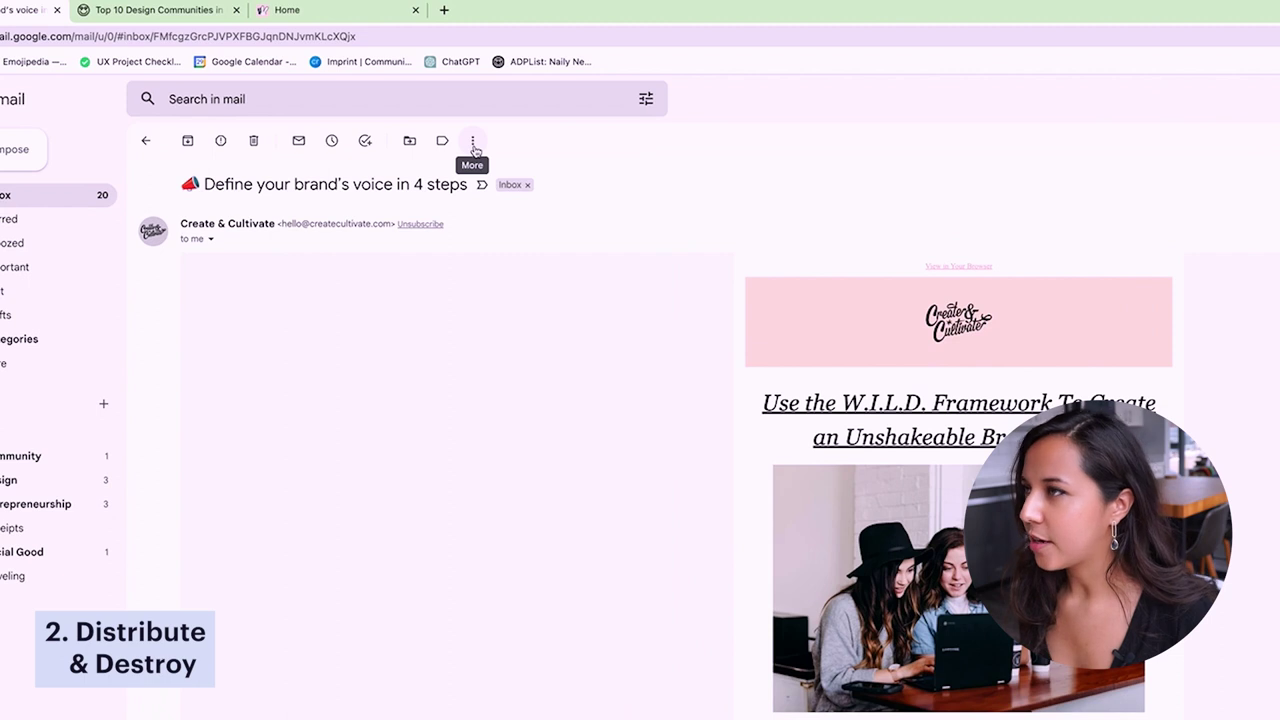
- Open the More actions menu for the Create & Cultivate 'Define your brand's voice in 4 steps' email
click(473, 141)
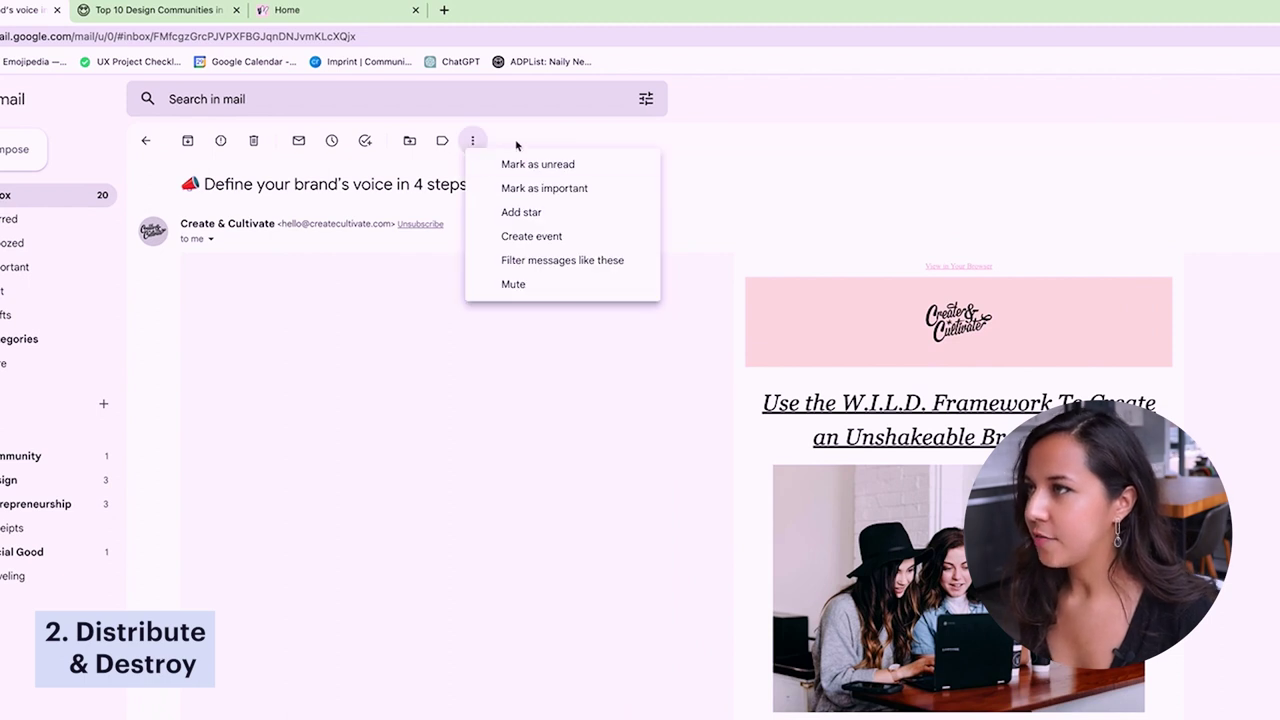
- Start a filter for the Create & Cultivate sender, reviewing its From, Subject and Has the words criteria
click(594, 262)
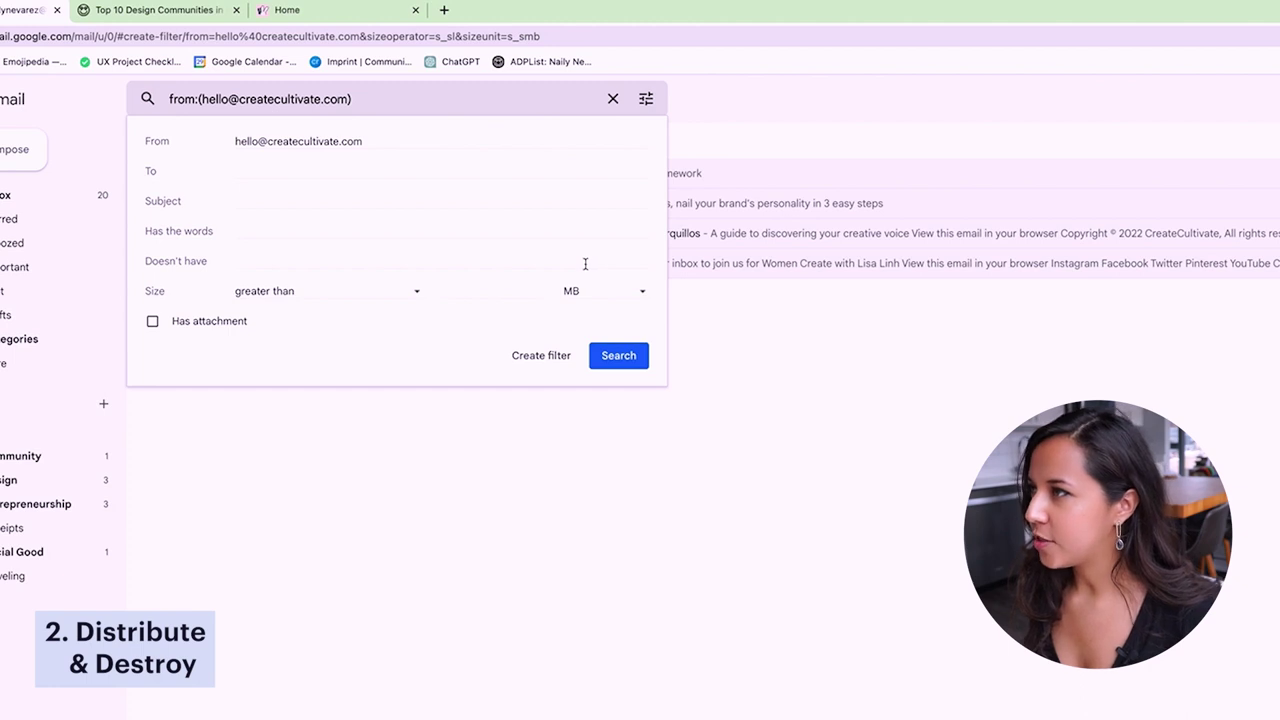
click(403, 142)
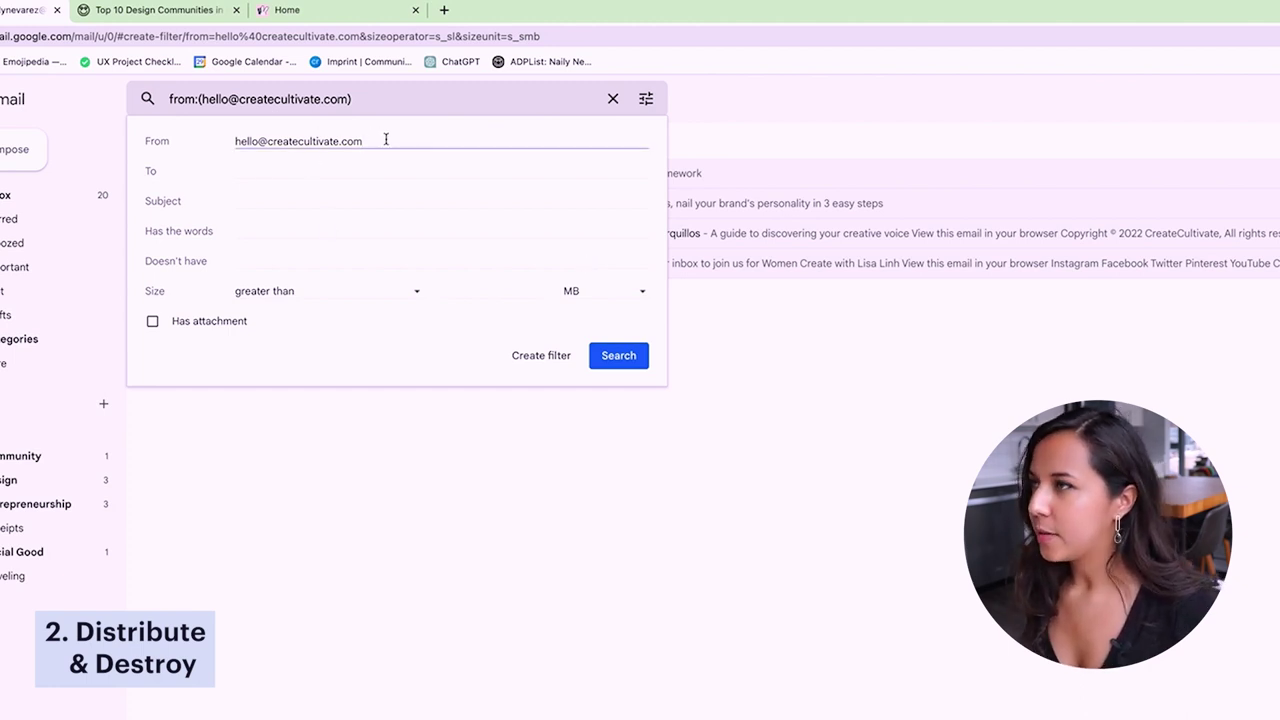
drag(386, 139, 228, 145)
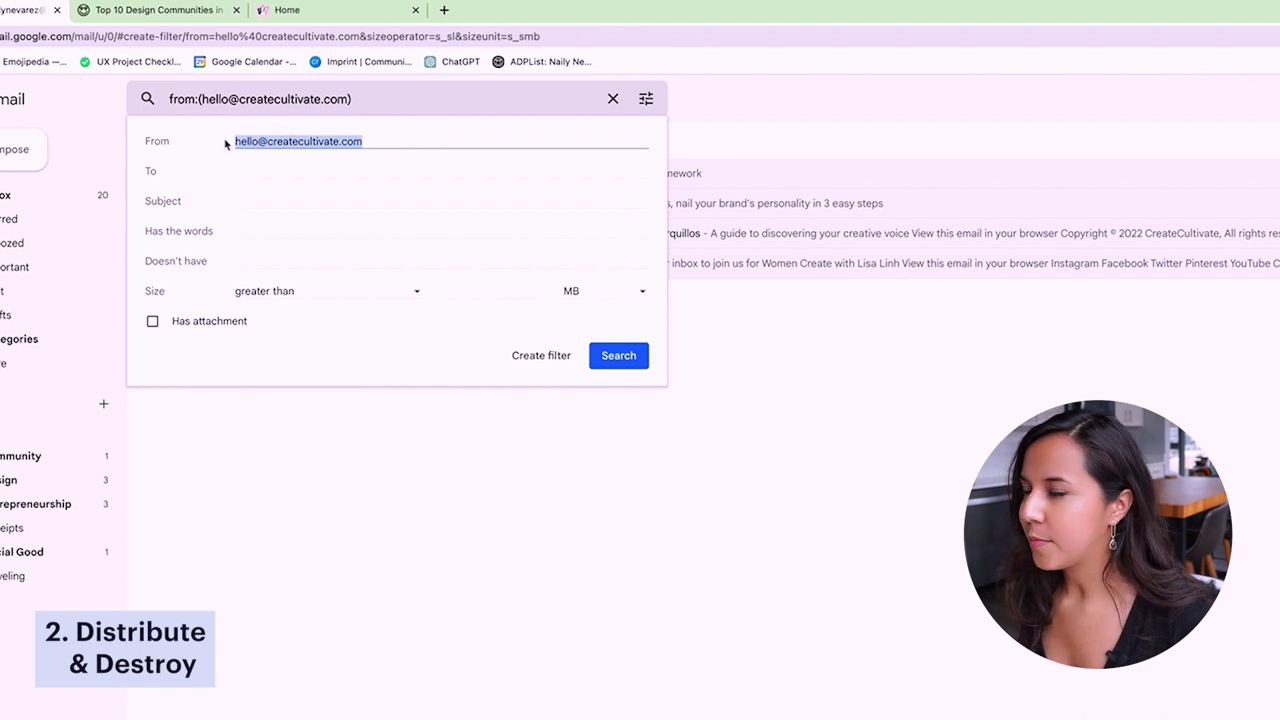
click(403, 139)
drag(393, 142, 228, 145)
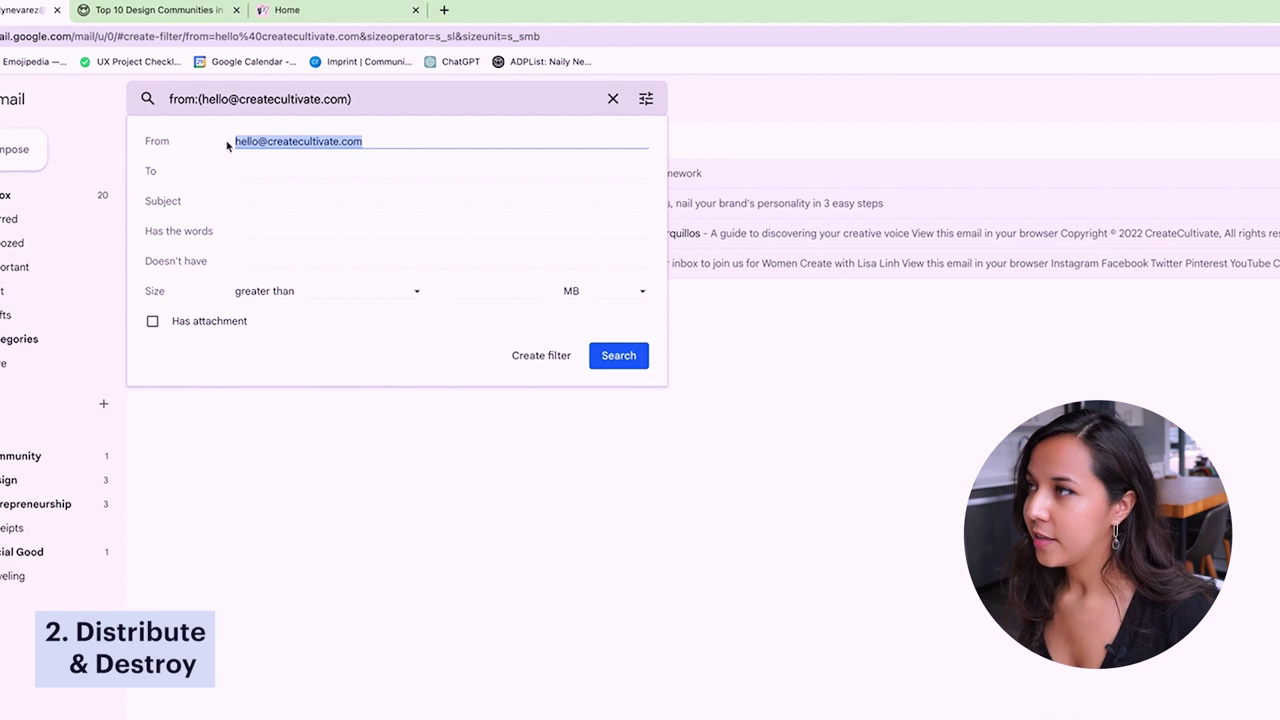
click(366, 141)
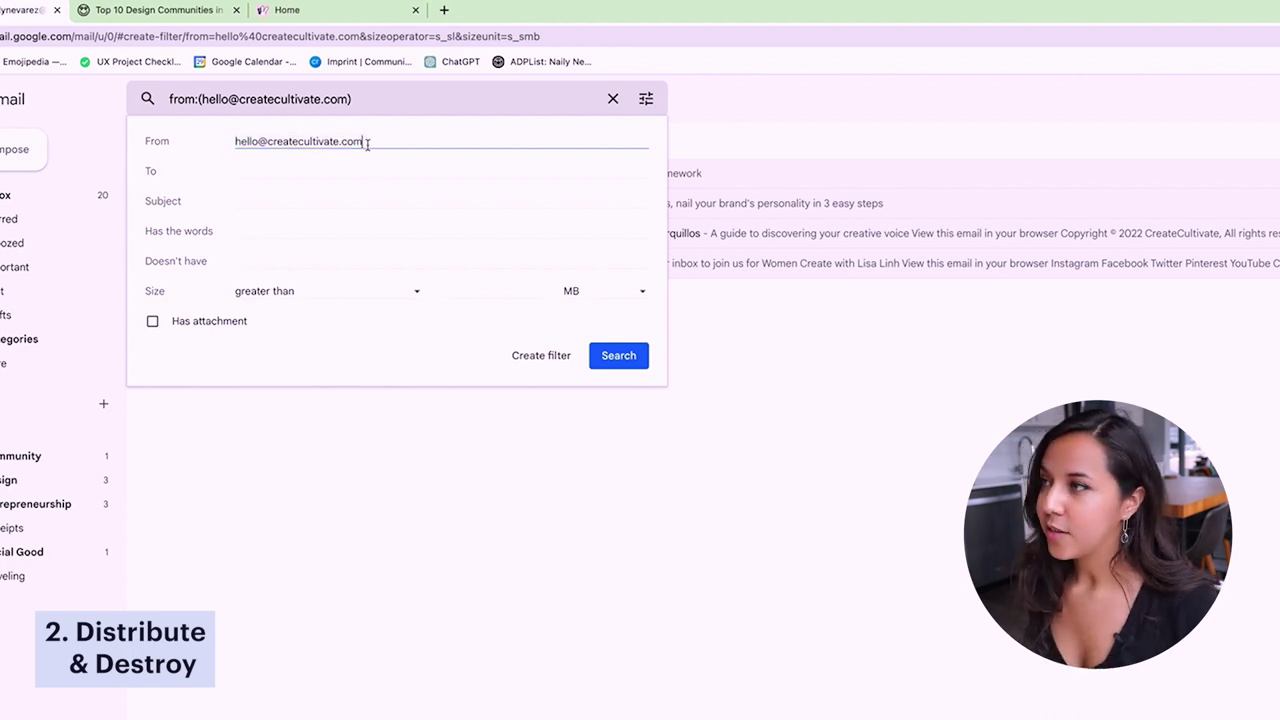
click(260, 203)
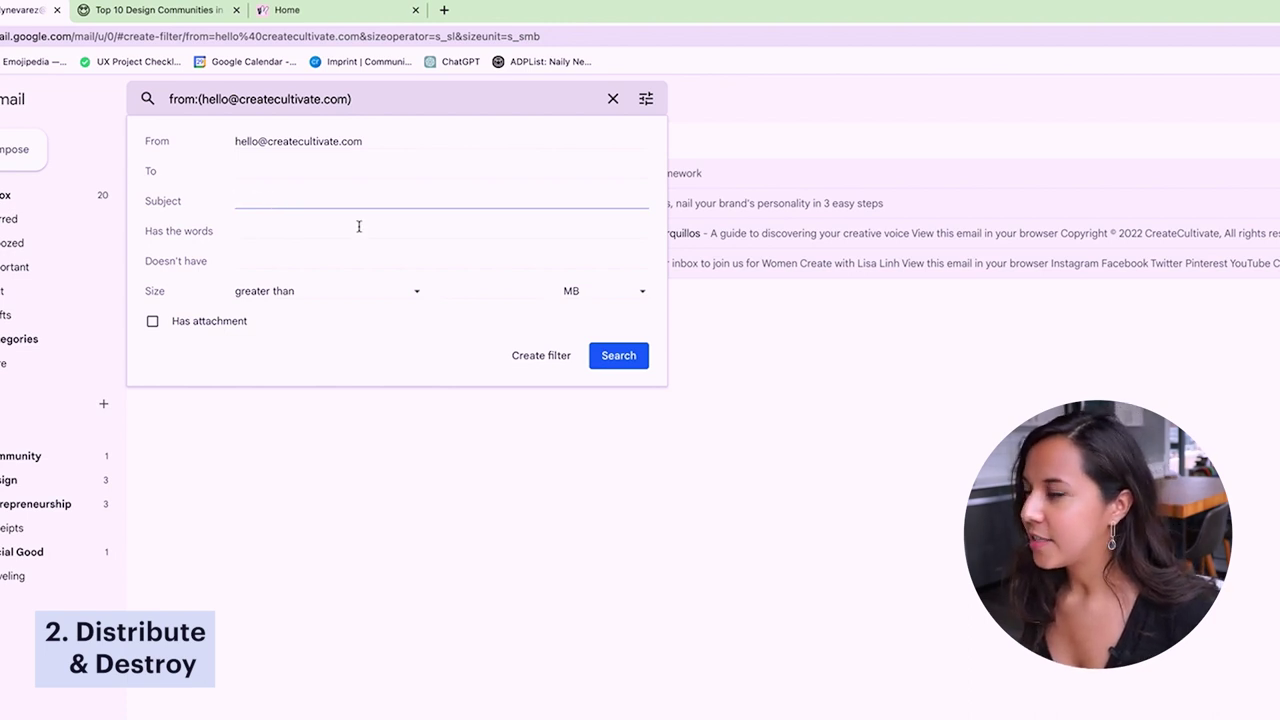
click(303, 230)
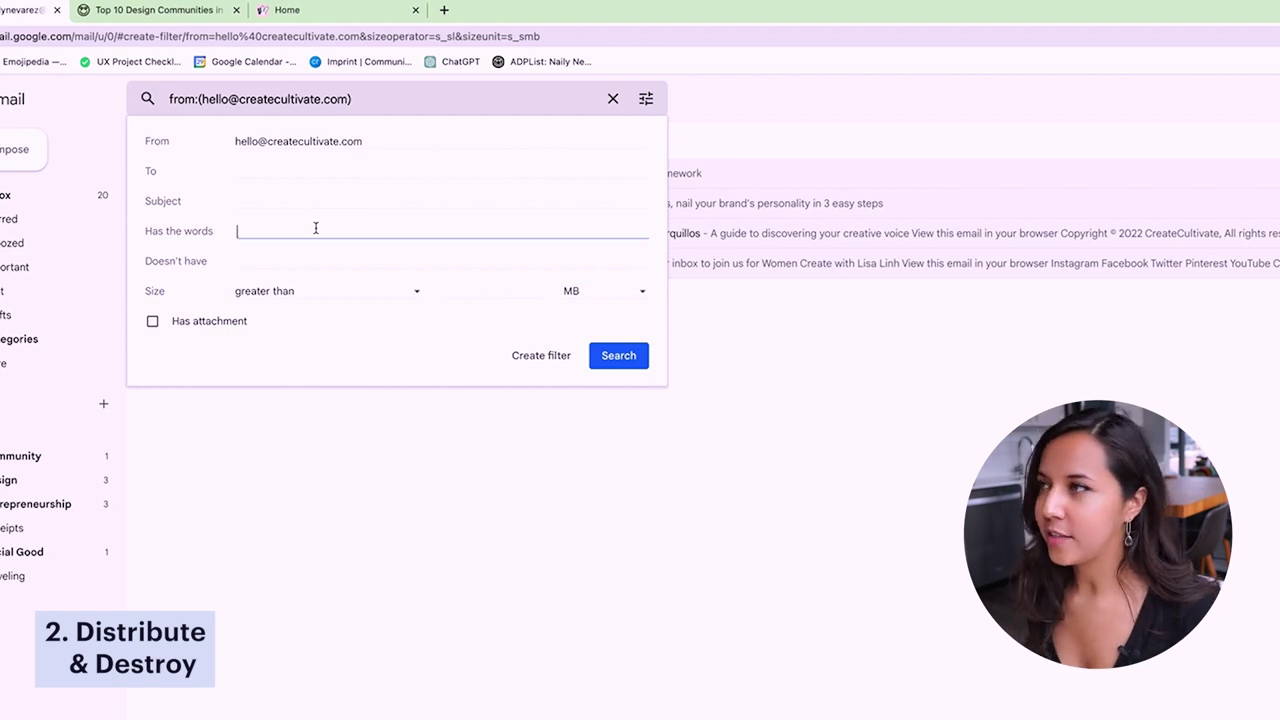
click(403, 148)
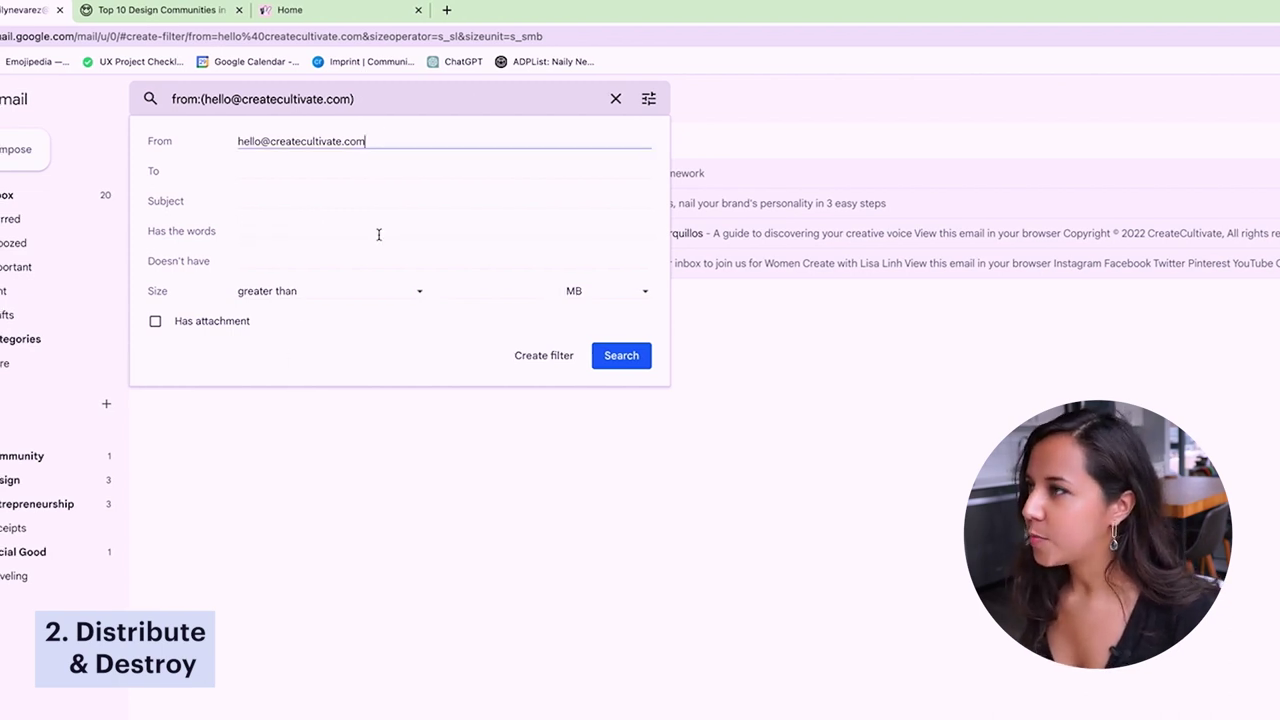
click(538, 362)
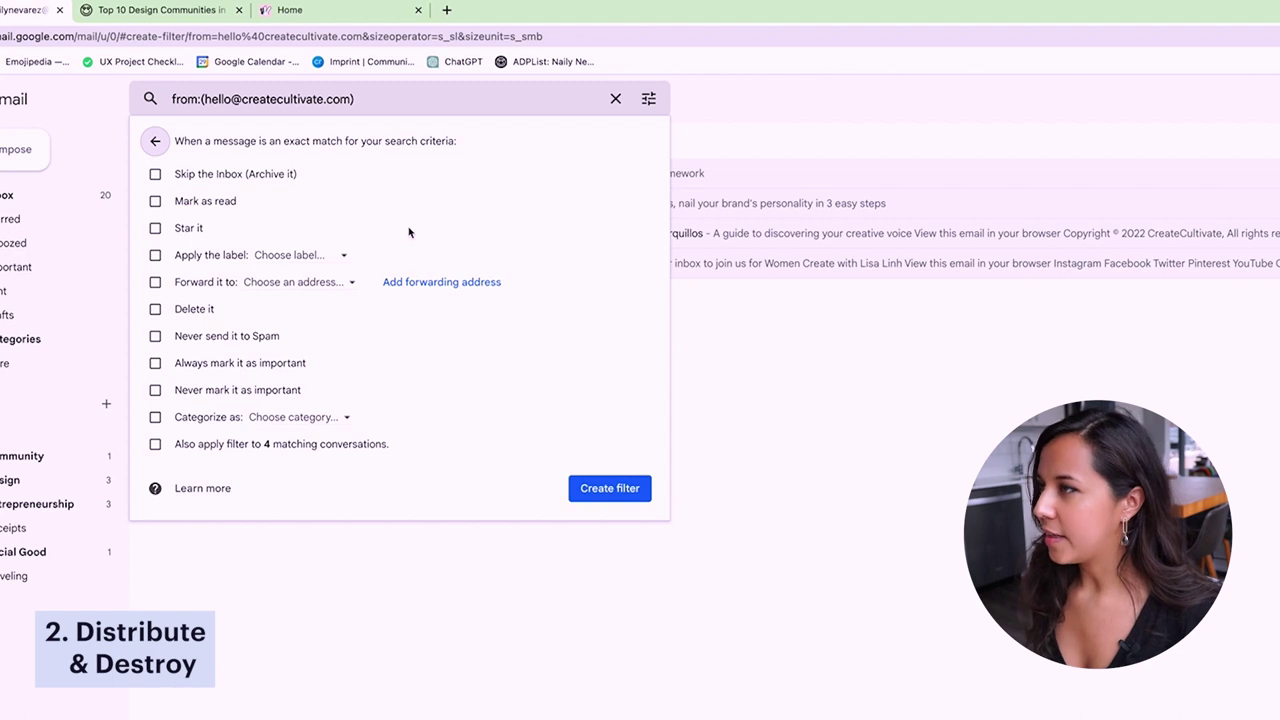
- Tick Apply the label, try Art and Community, then choose New label instead
click(155, 255)
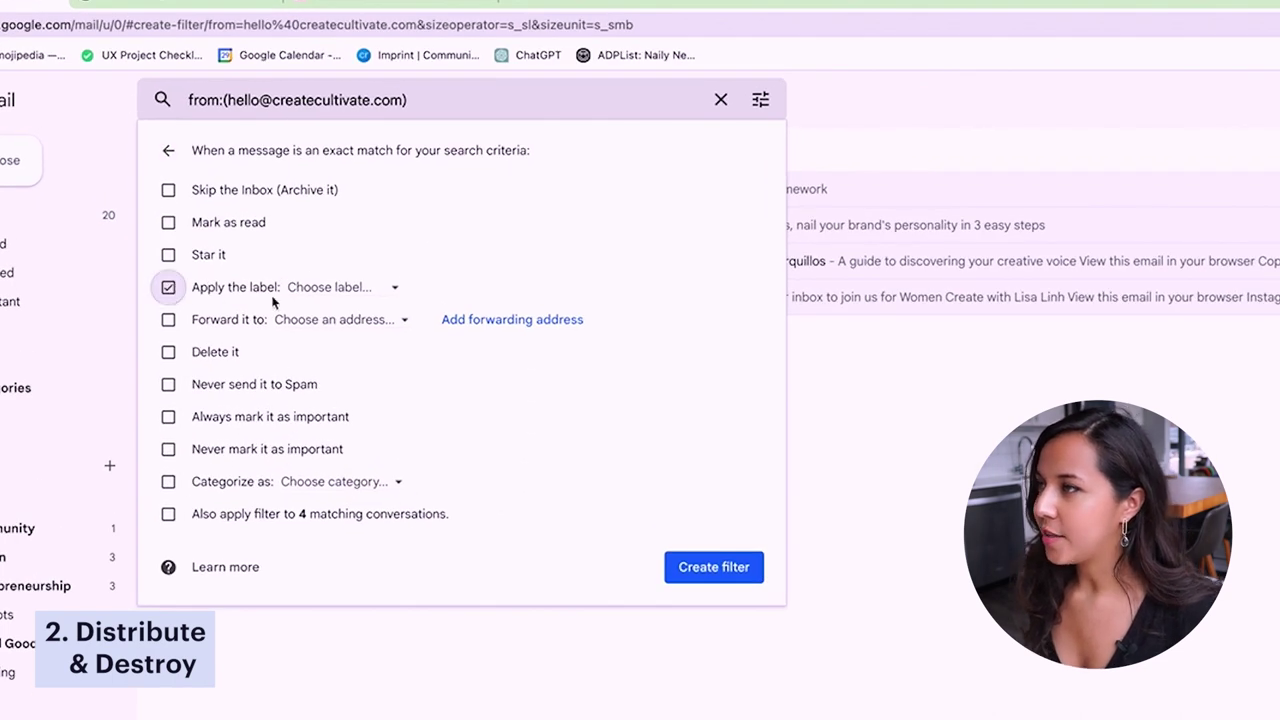
click(357, 299)
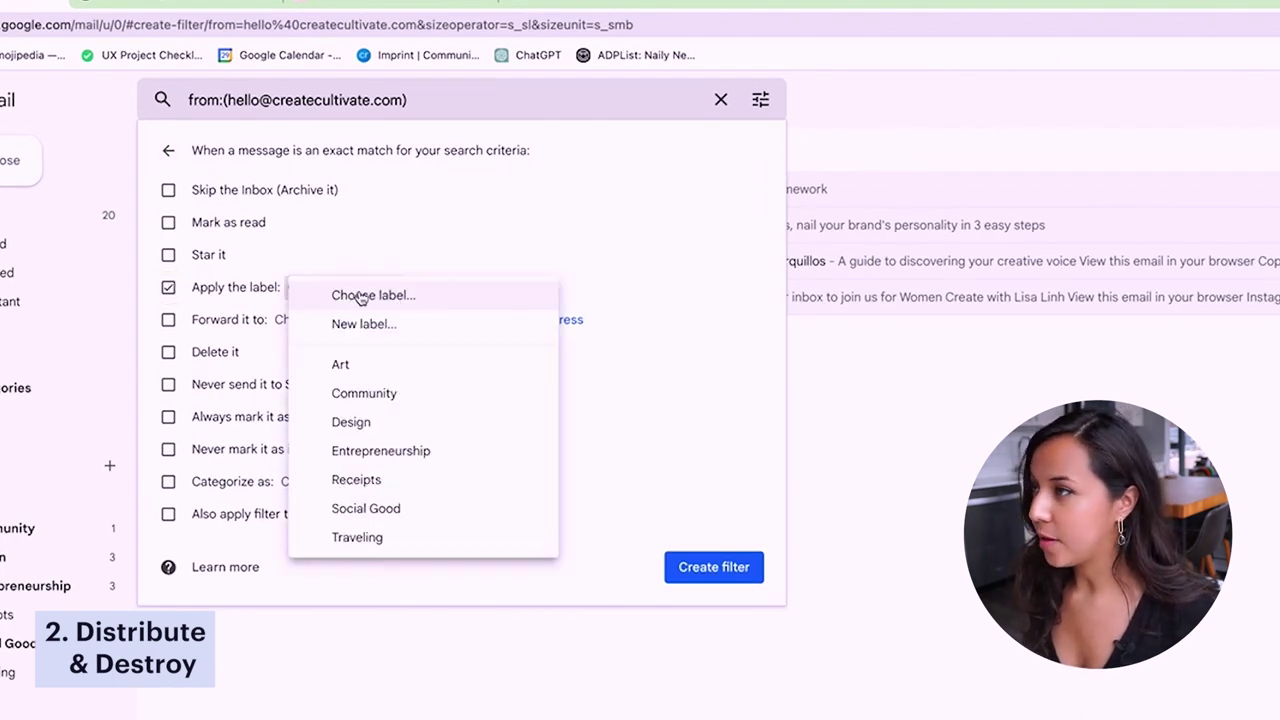
click(506, 364)
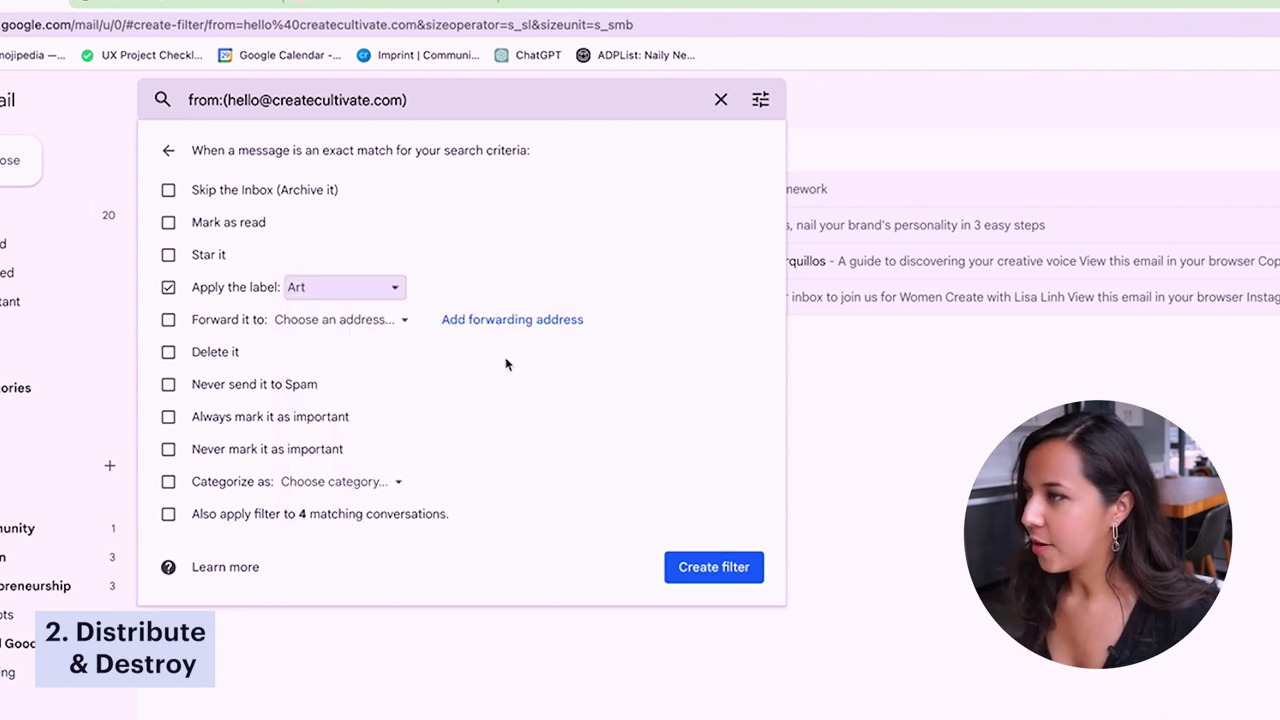
click(392, 281)
click(394, 323)
click(392, 289)
click(390, 324)
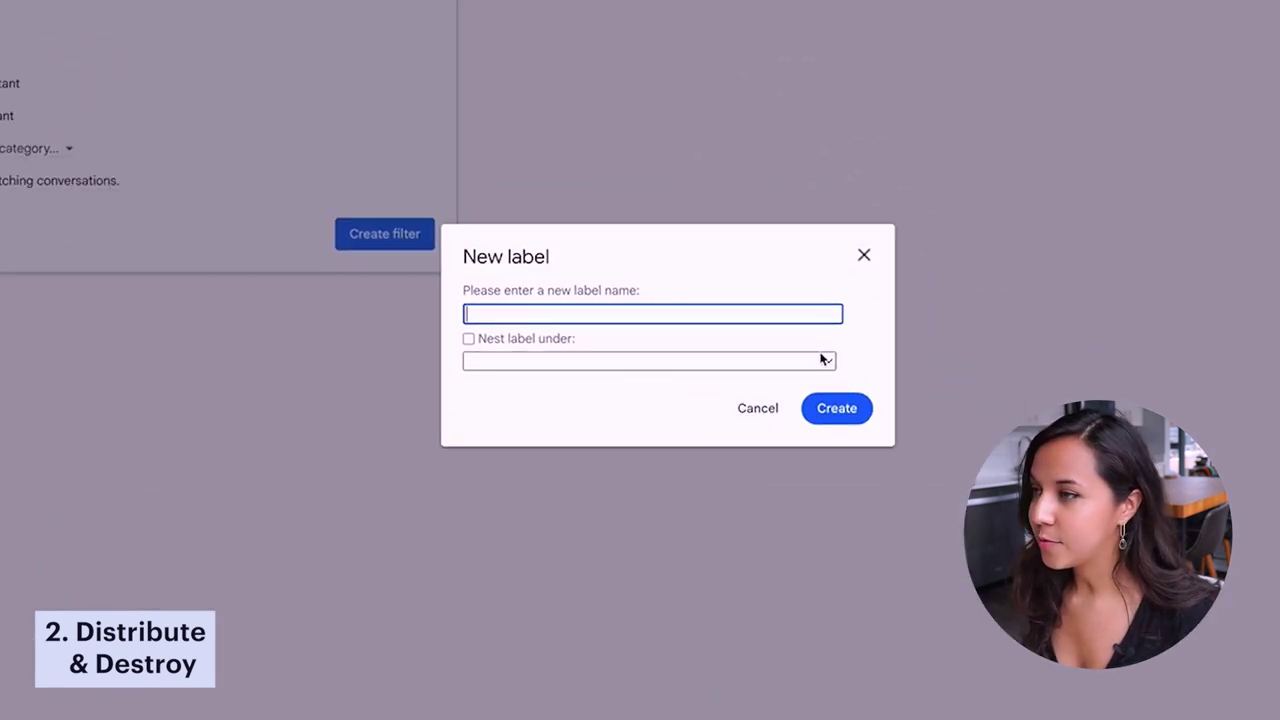
- Look over the Nest label under list, then cancel the New label dialog without creating one
click(823, 360)
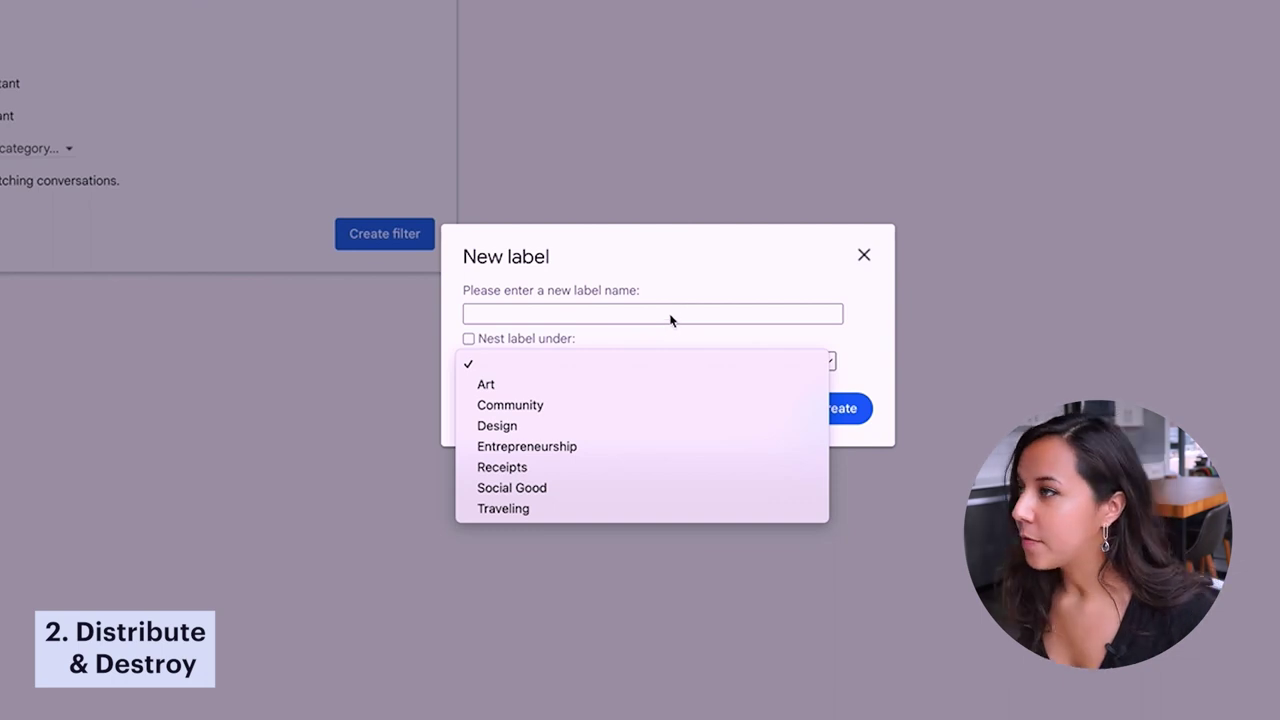
click(680, 296)
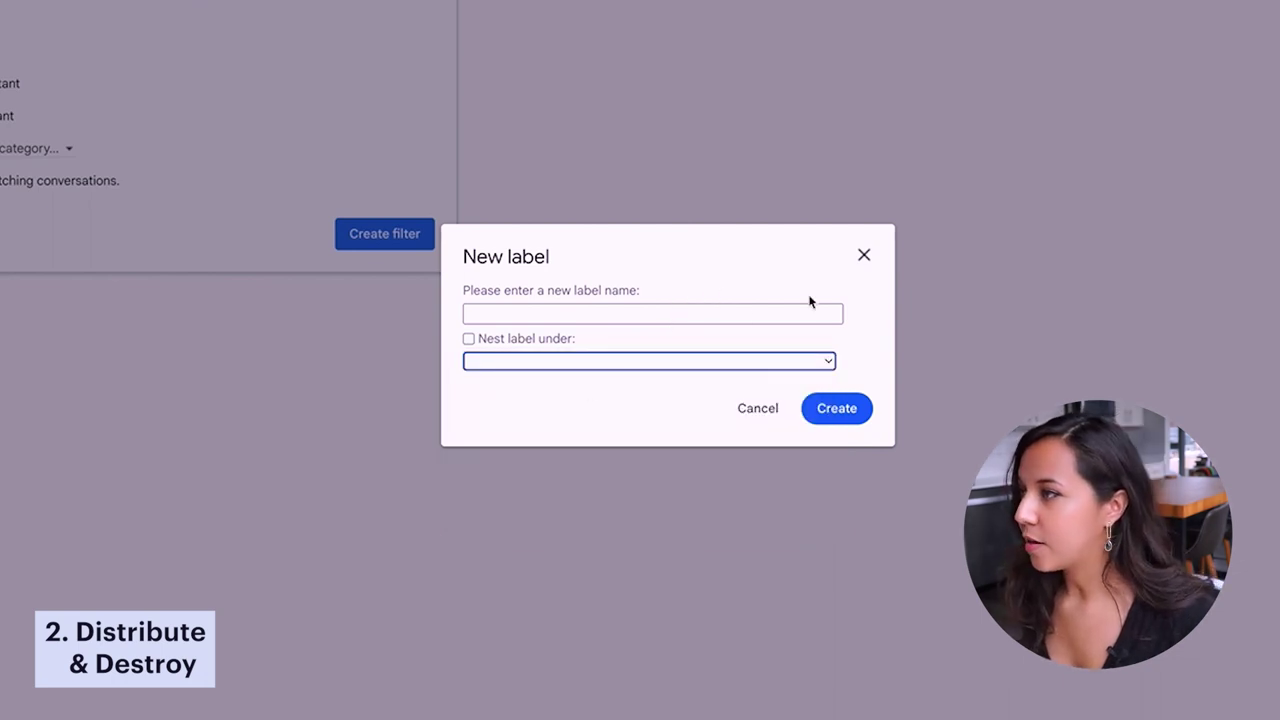
click(864, 255)
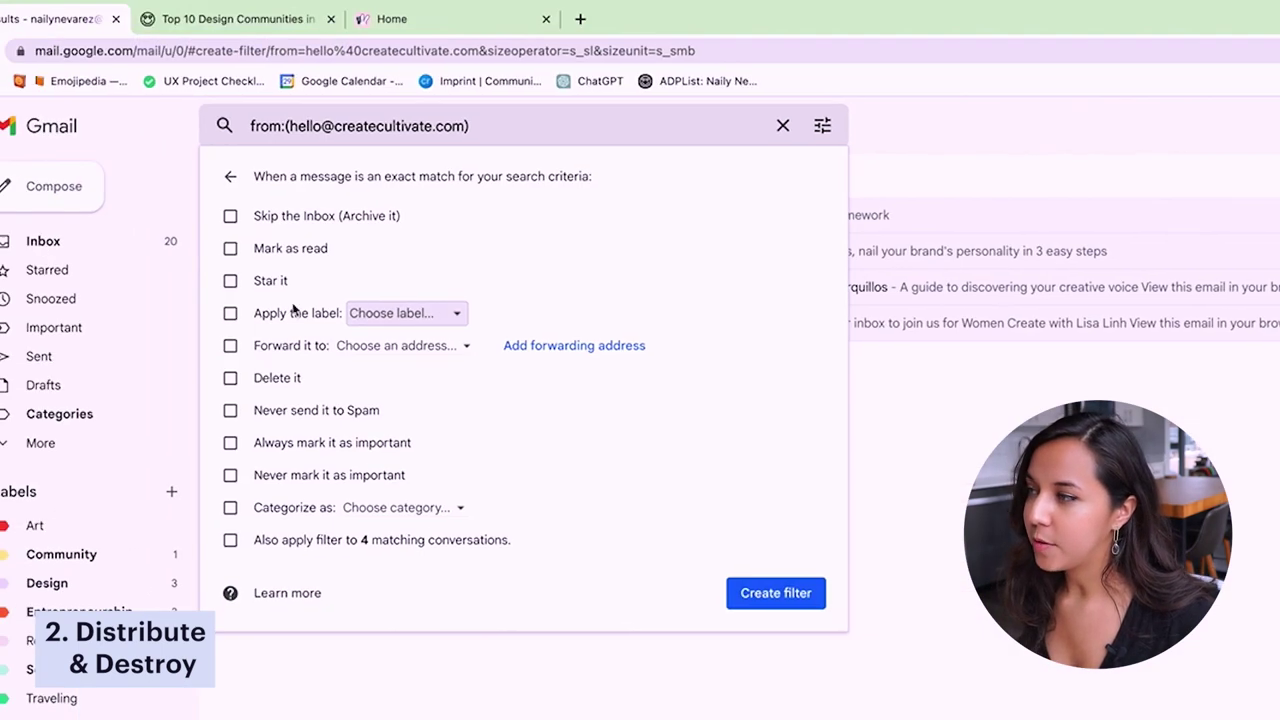
- Label matching mail Entrepreneurship, include the 4 existing conversations, and create the filter
click(232, 314)
click(436, 316)
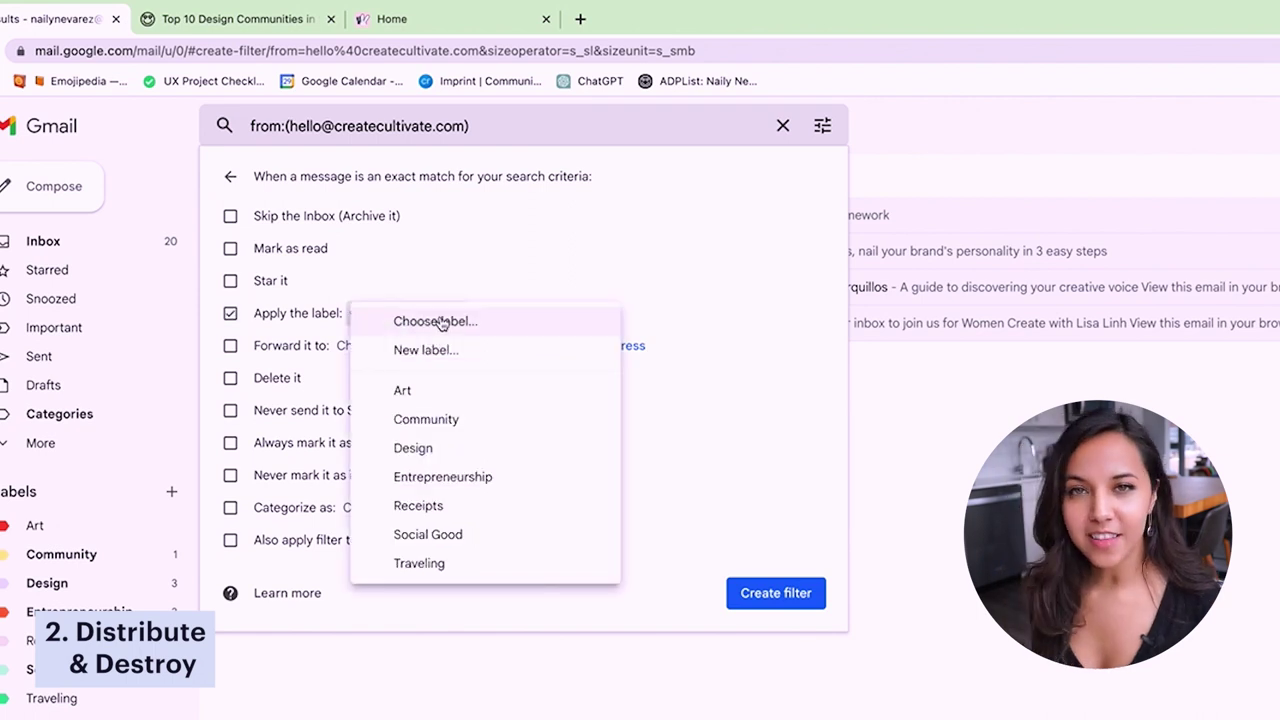
click(491, 478)
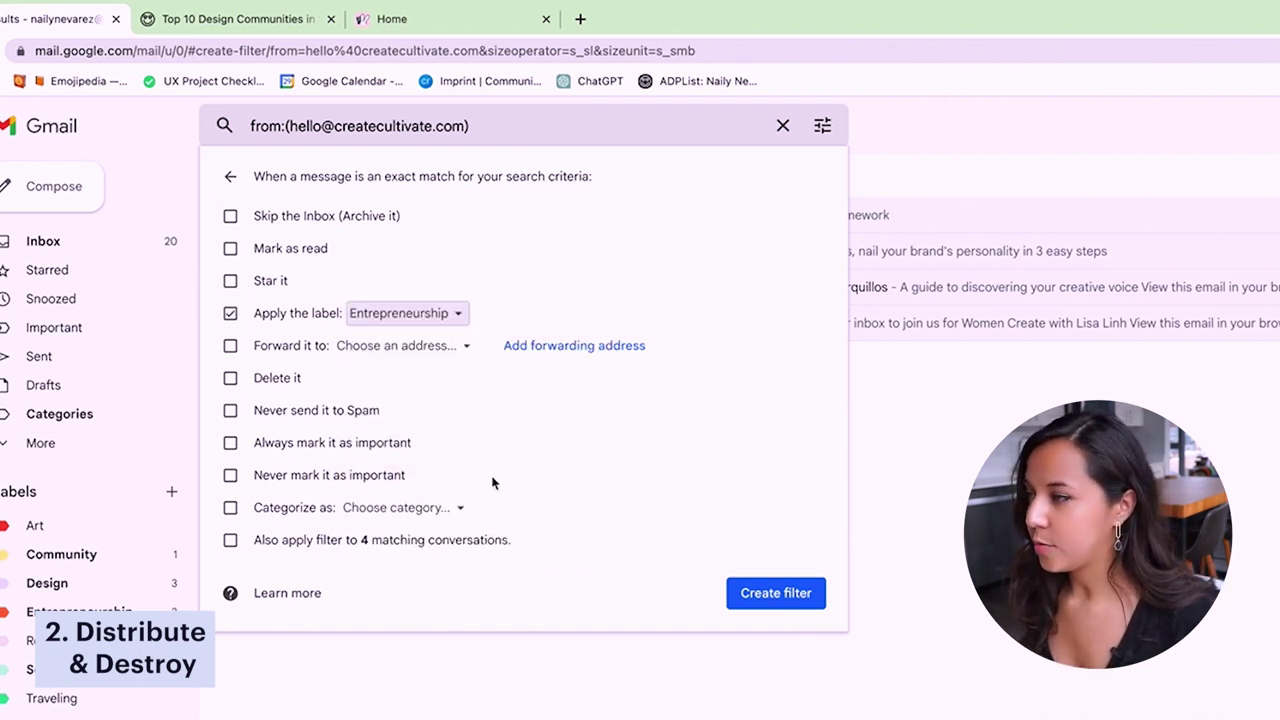
click(231, 541)
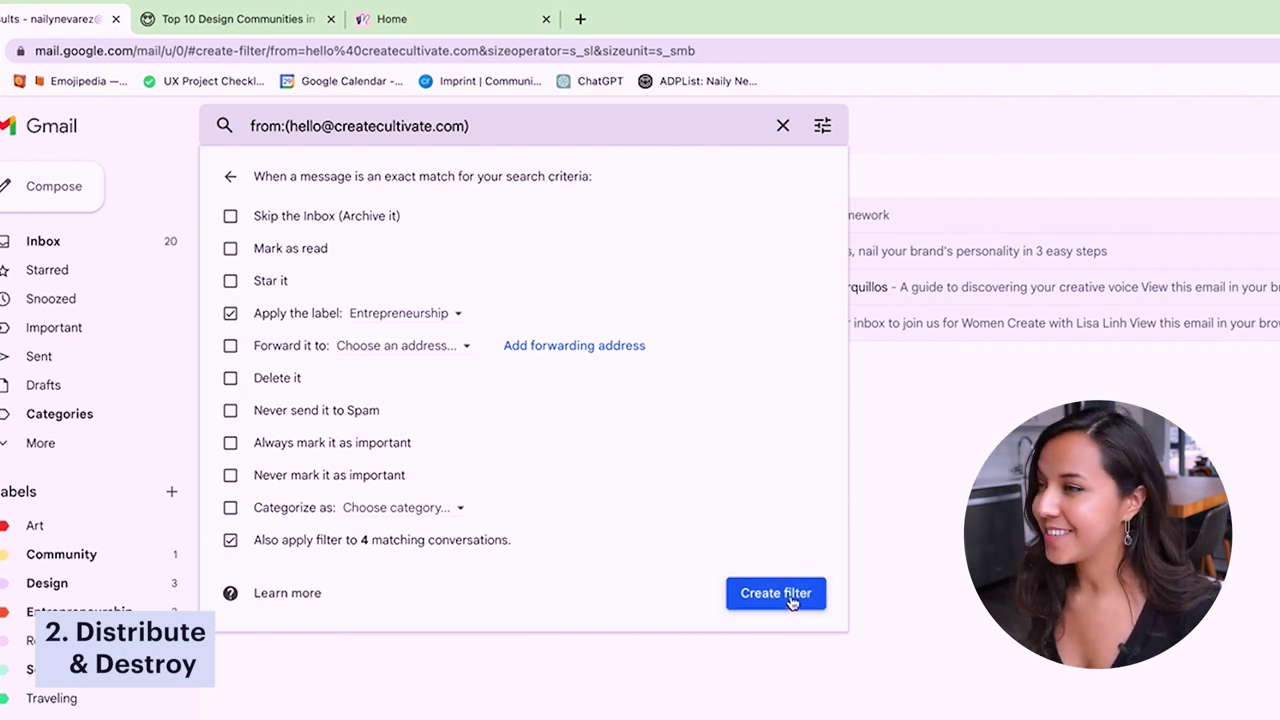
click(776, 593)
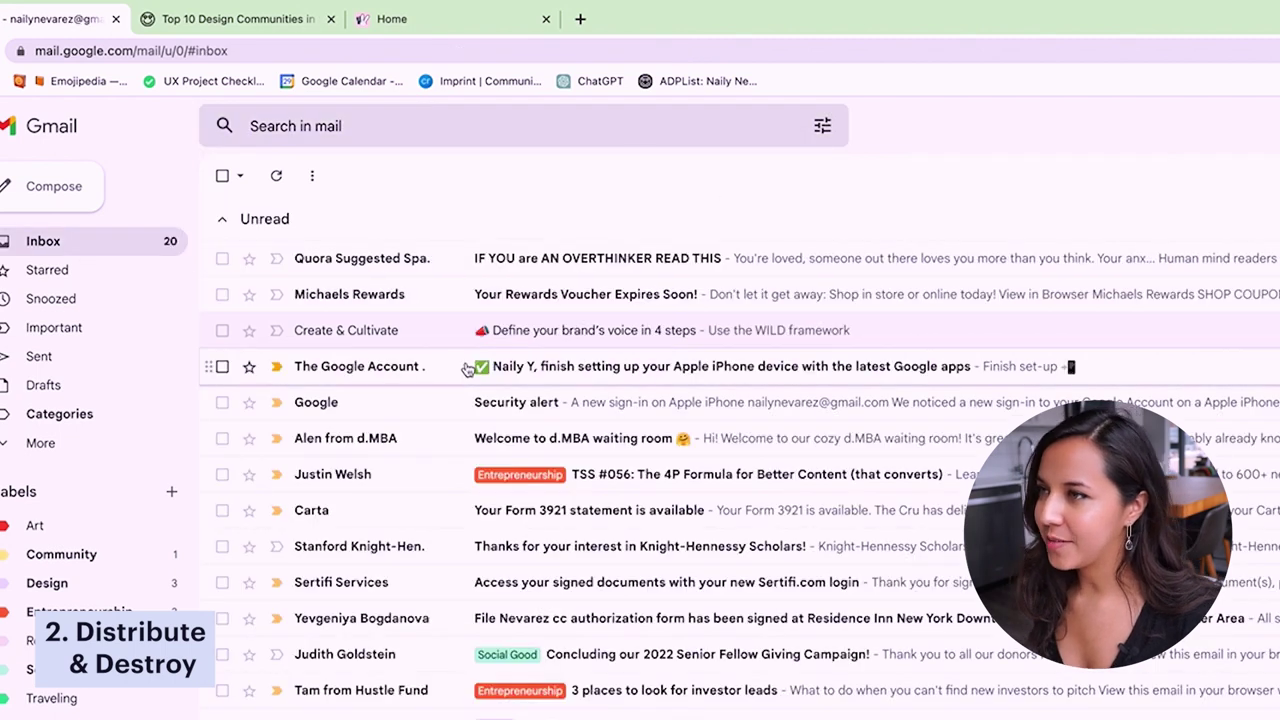
click(551, 331)
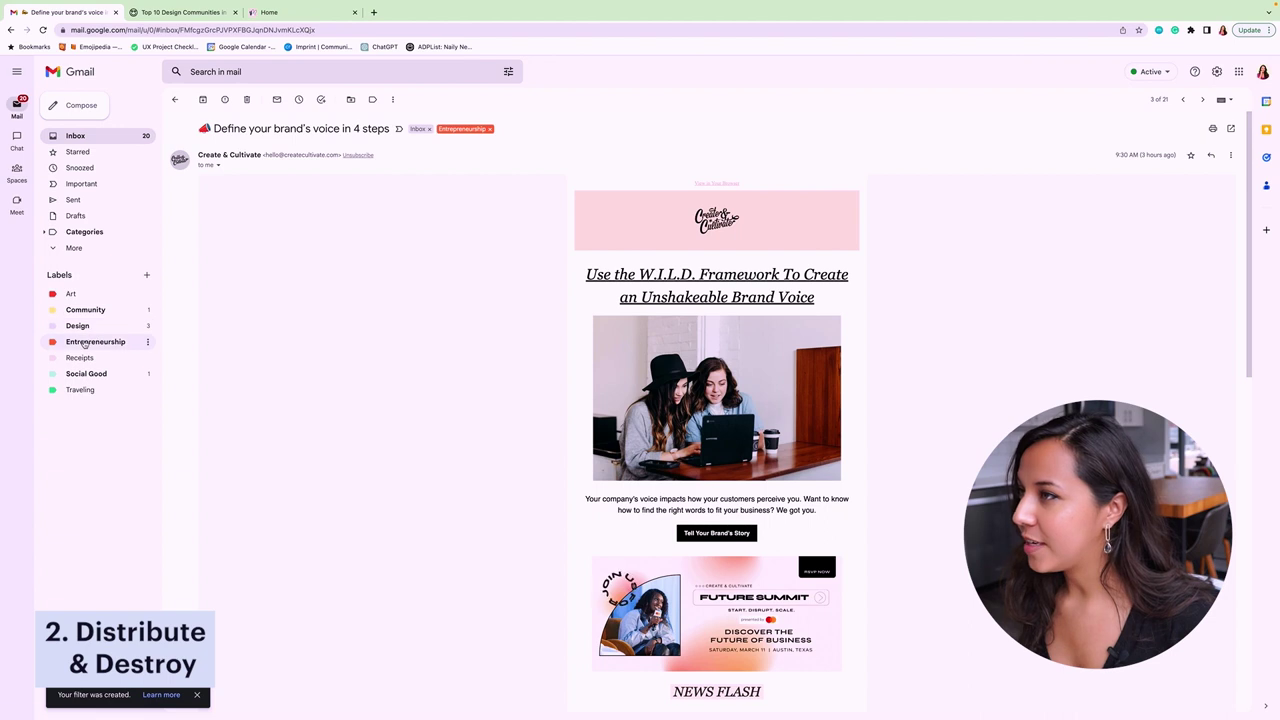
click(85, 342)
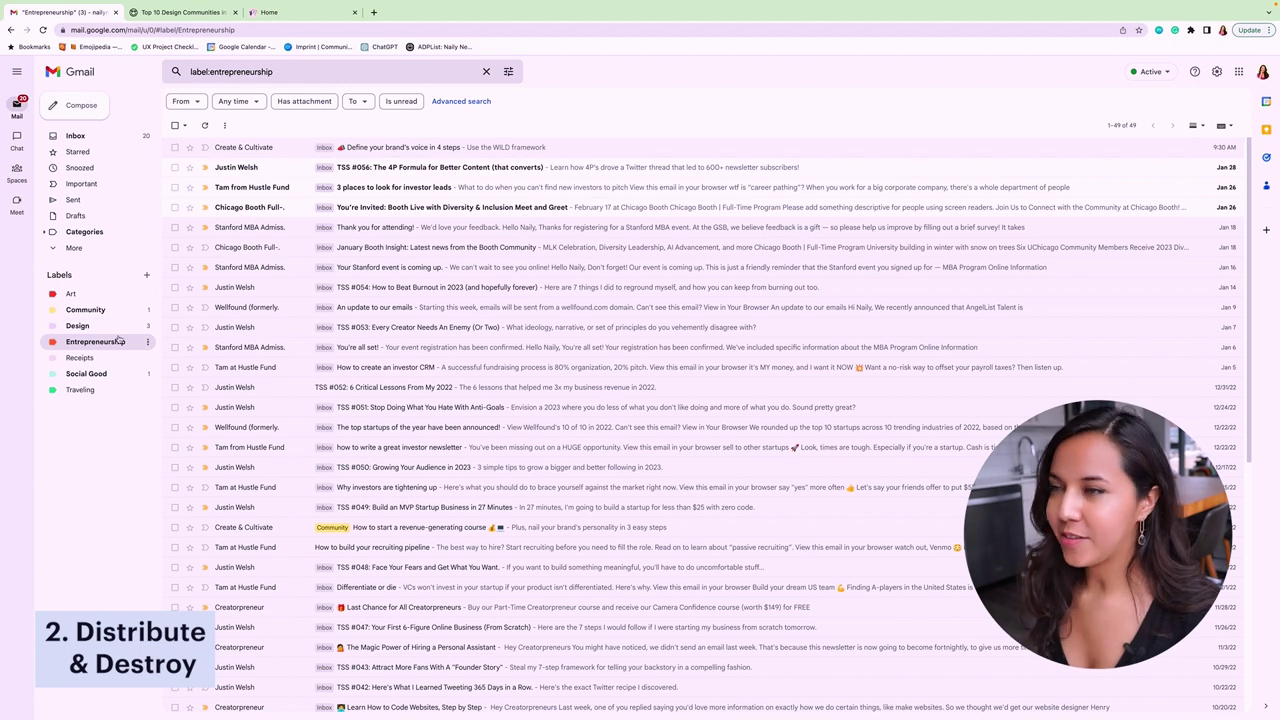
click(100, 137)
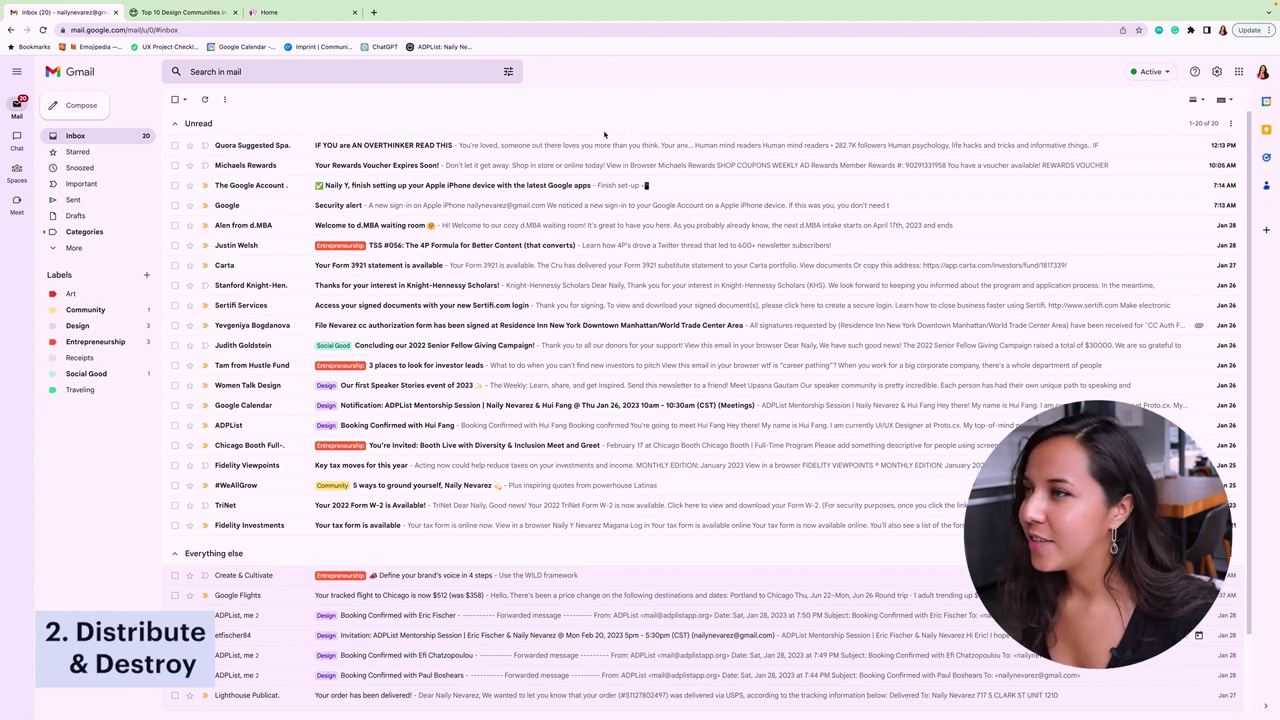
- Open the Quora 'IF YOU are AN OVERTHINKER READ THIS' email and read down to its unsubscribe link
click(560, 145)
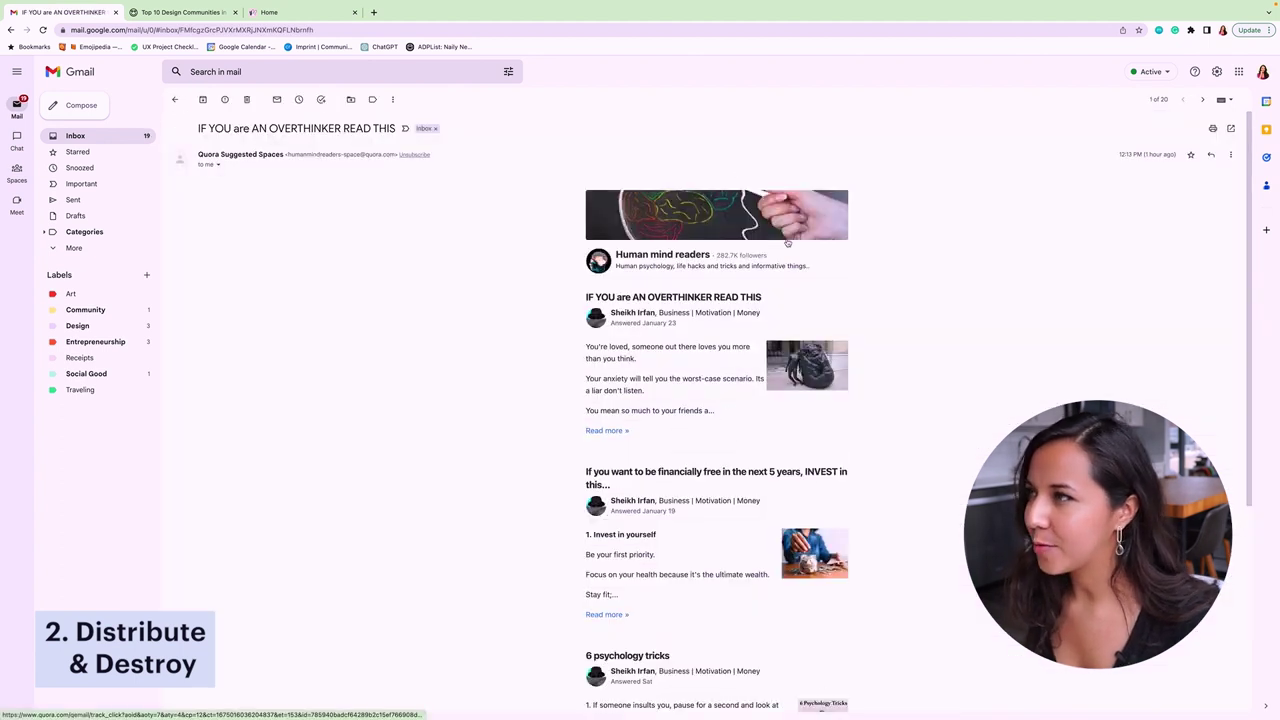
scroll(787, 243, down, 1)
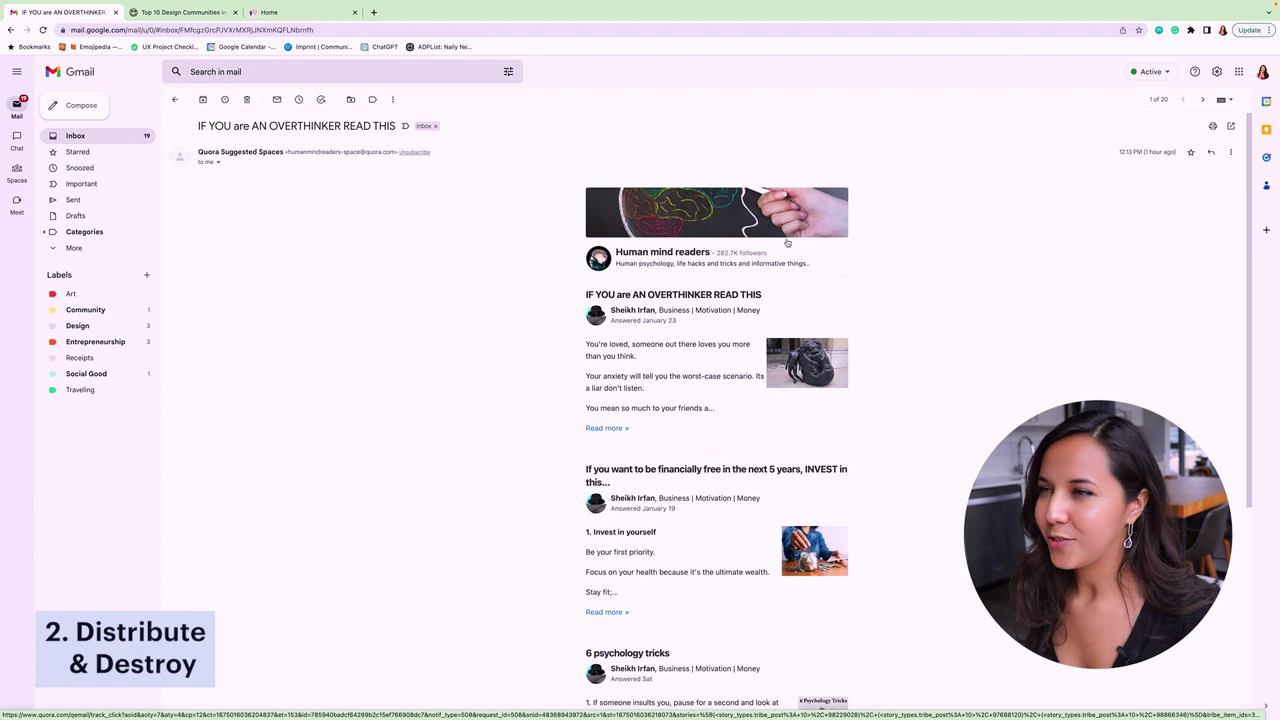
scroll(787, 243, down, 5)
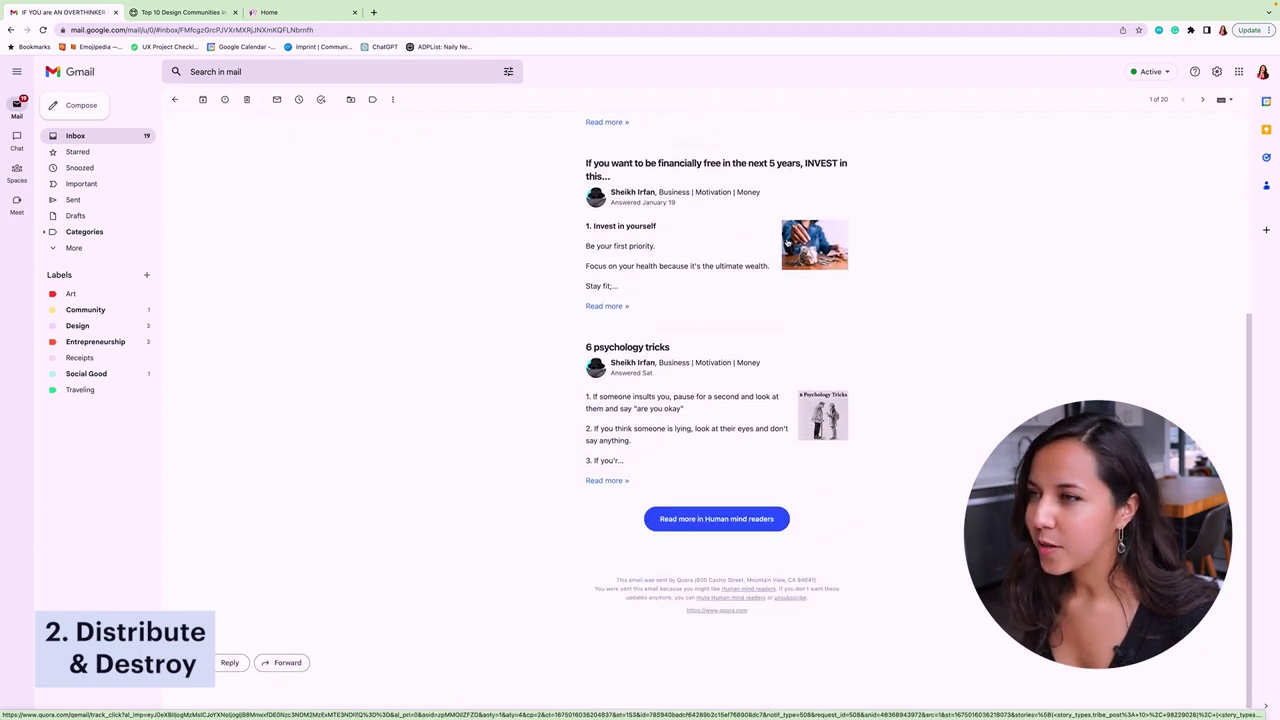
scroll(787, 243, up, 5)
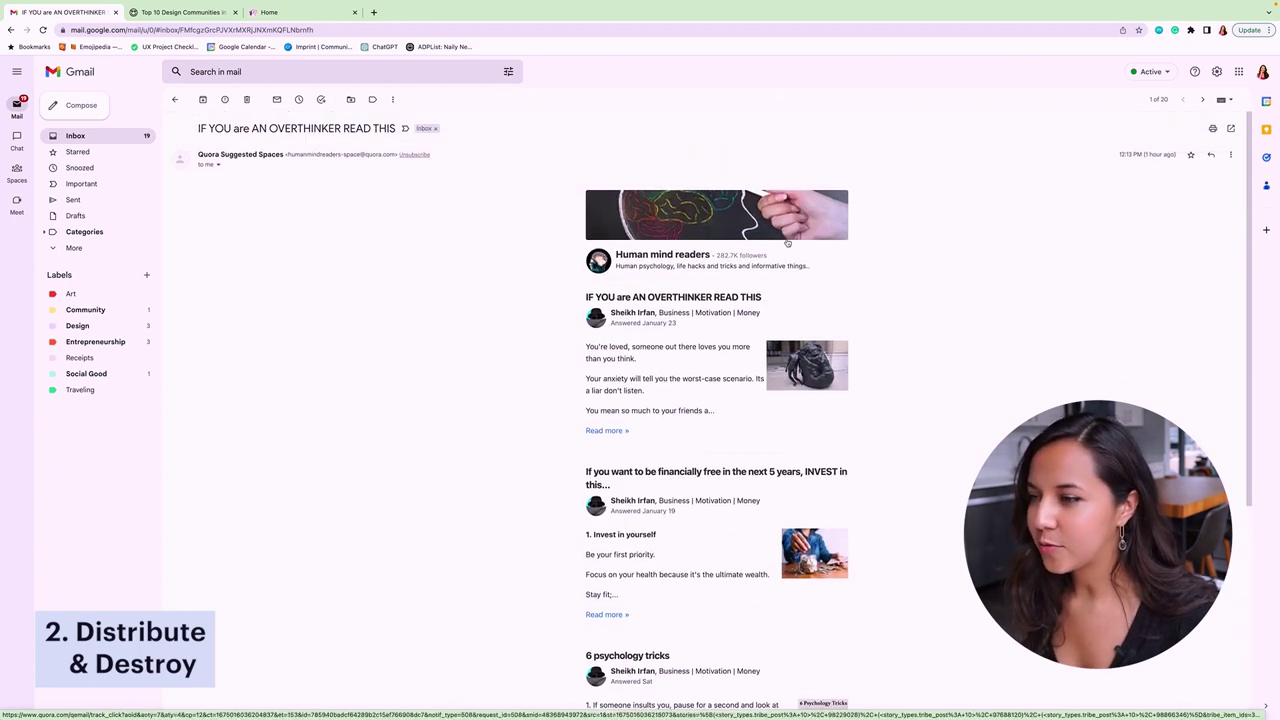
scroll(787, 243, down, 4)
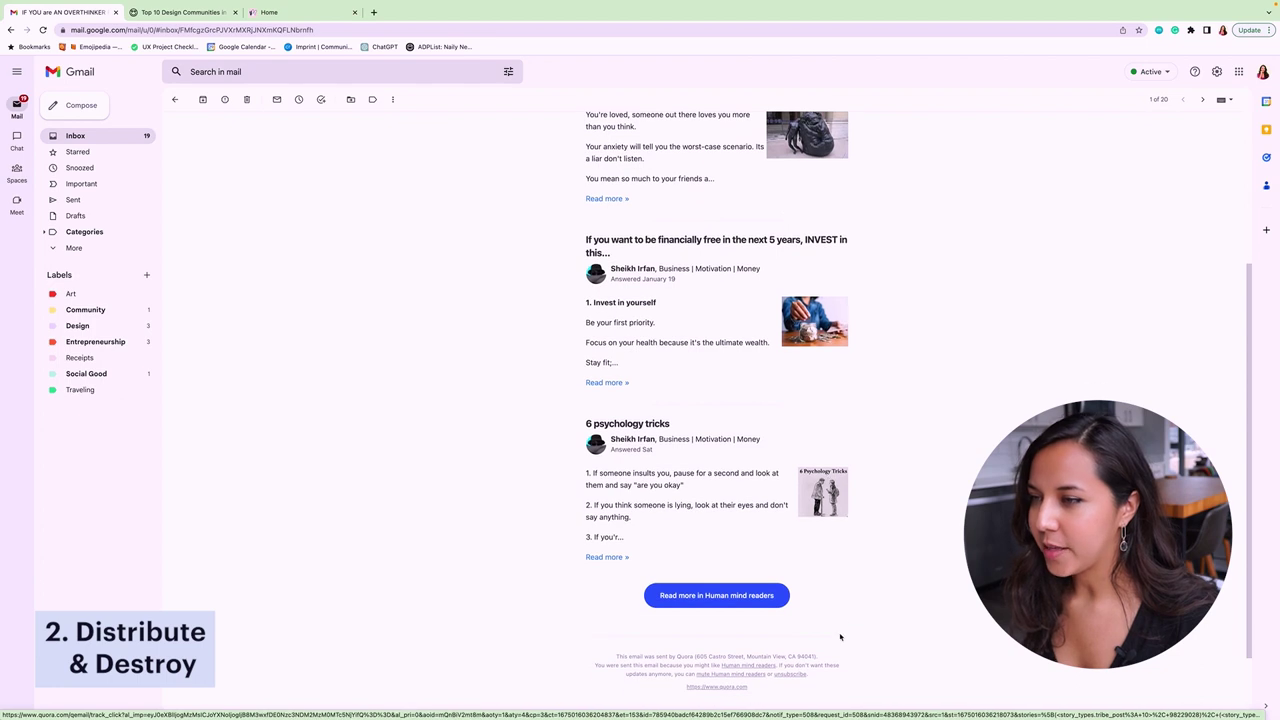
scroll(835, 620, down, 2)
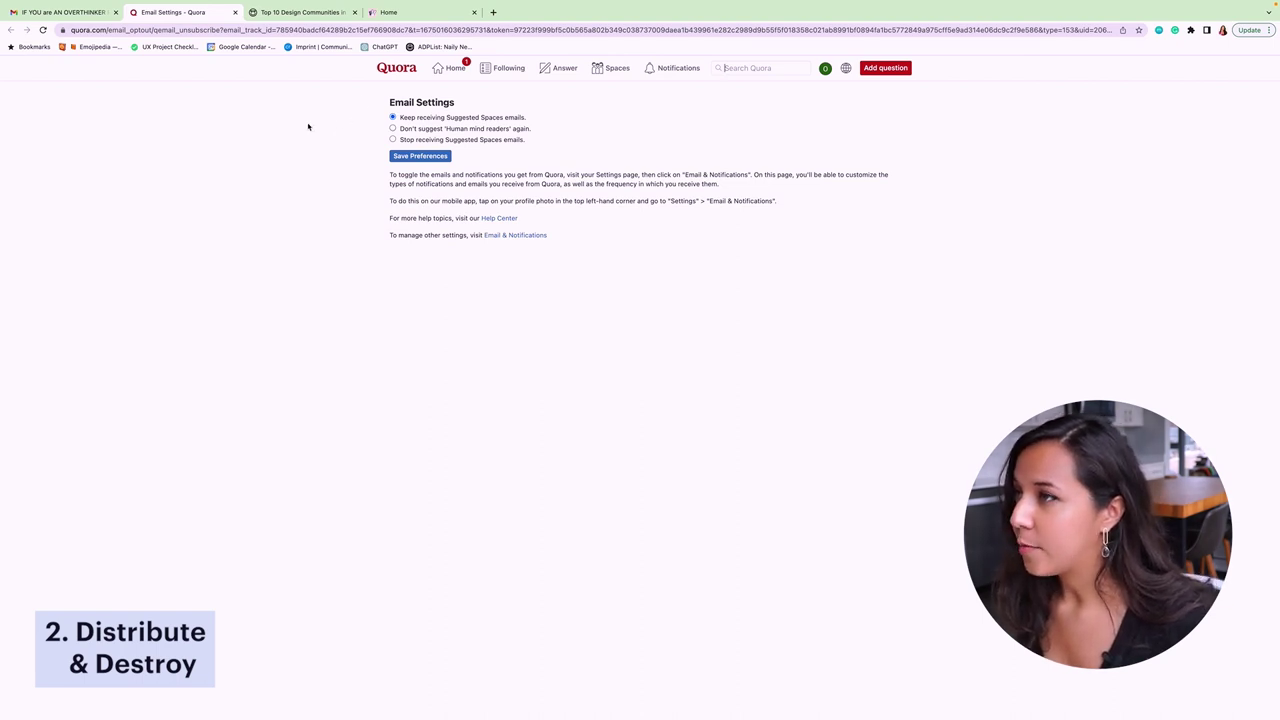
- Stop Suggested Spaces emails in Quora's settings and save the preferences
click(393, 140)
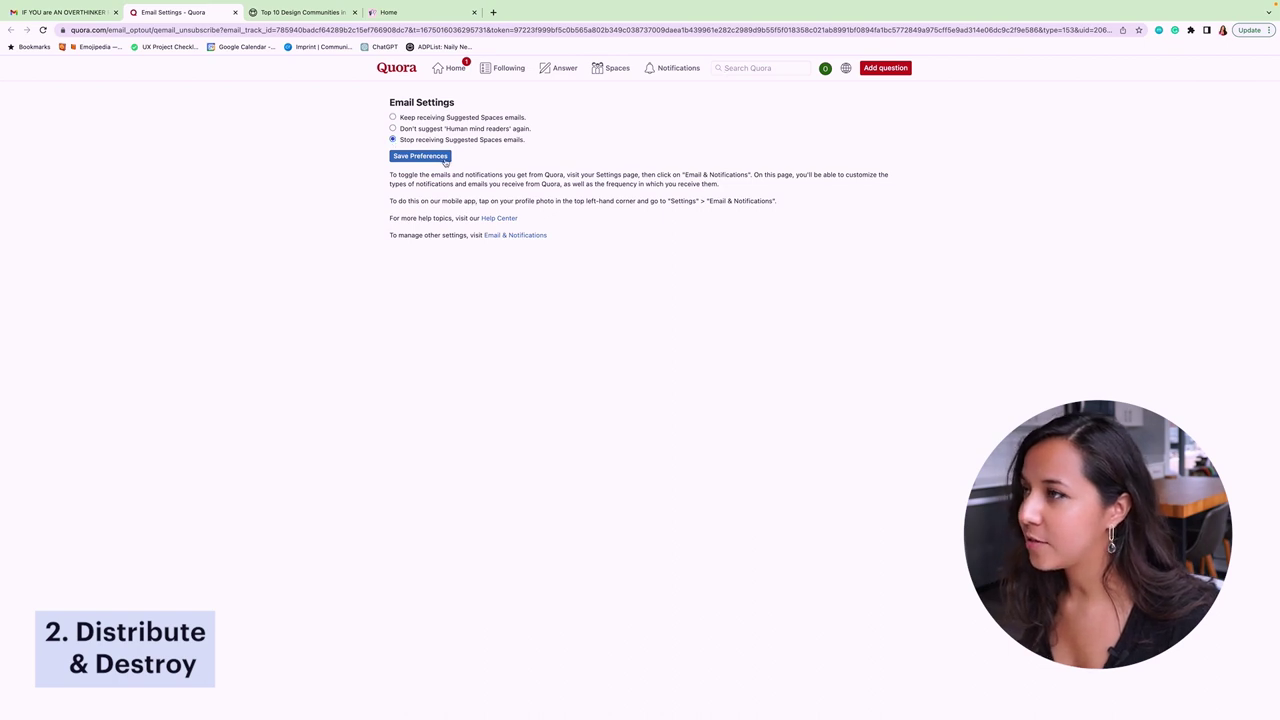
click(420, 156)
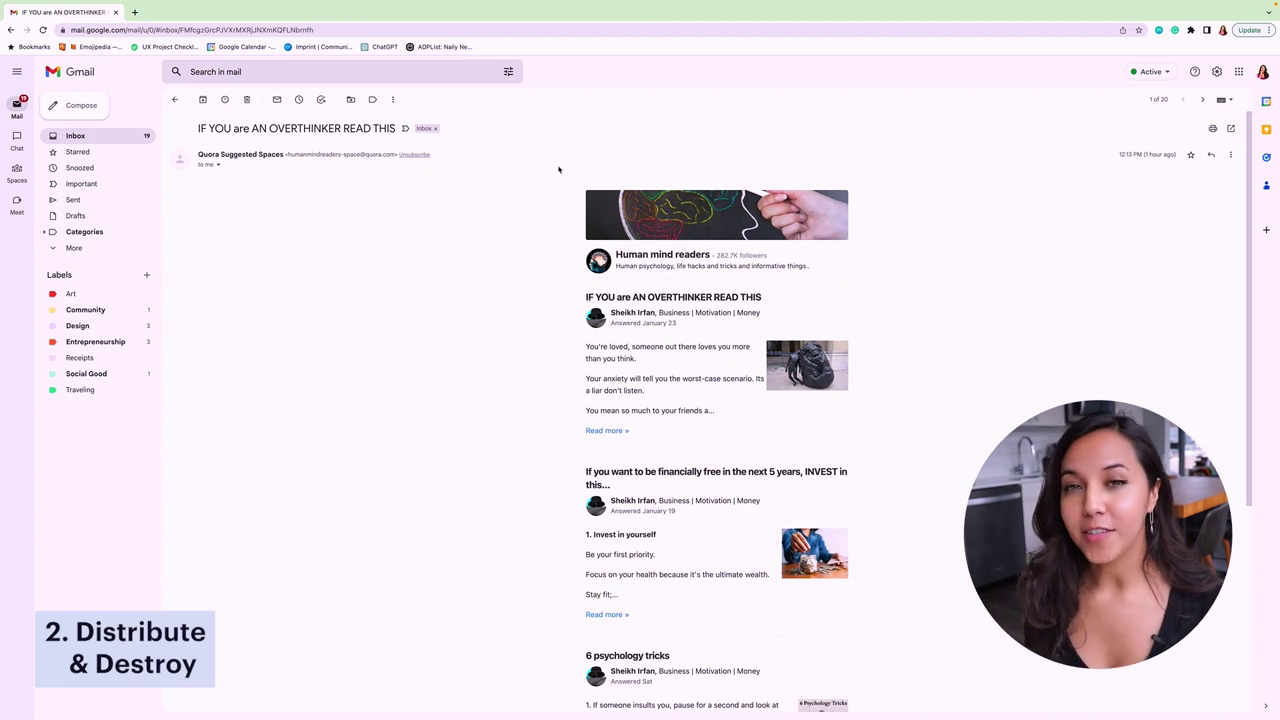
- Delete the Quora email from the Gmail inbox
click(246, 100)
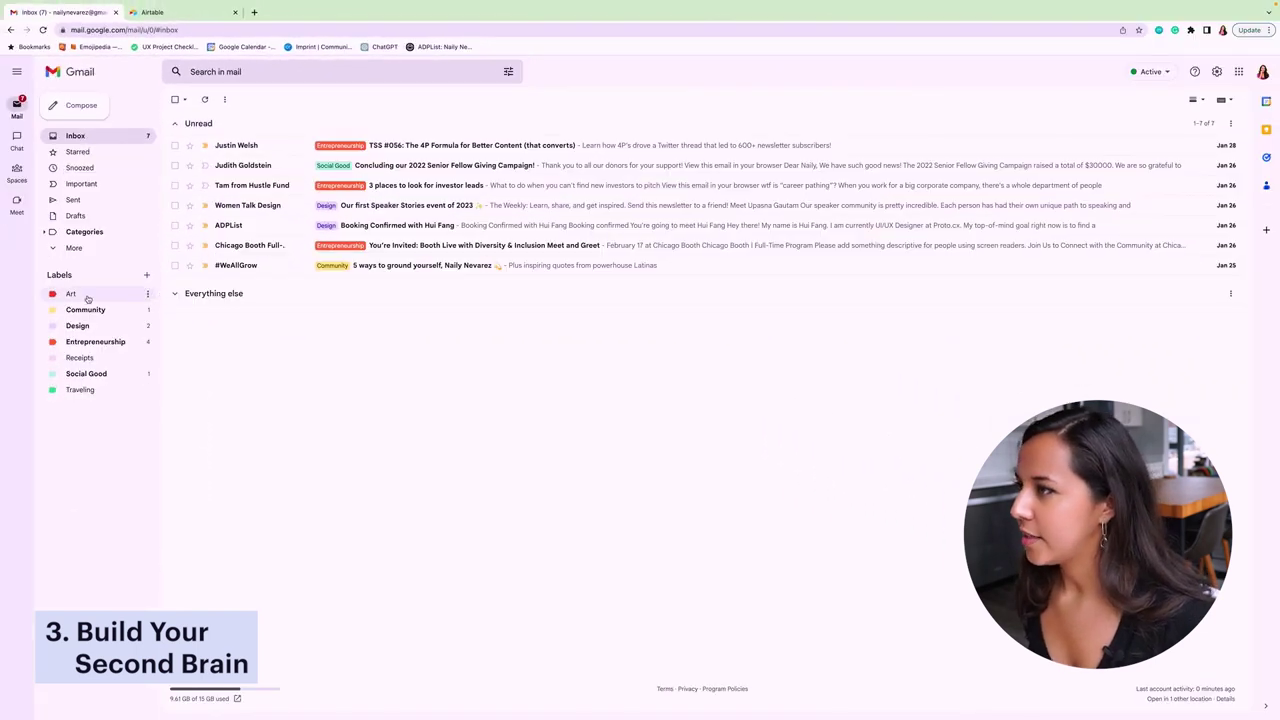
- Browse the Art, Community and Design labels, and filter Community to unread emails
click(84, 294)
click(89, 312)
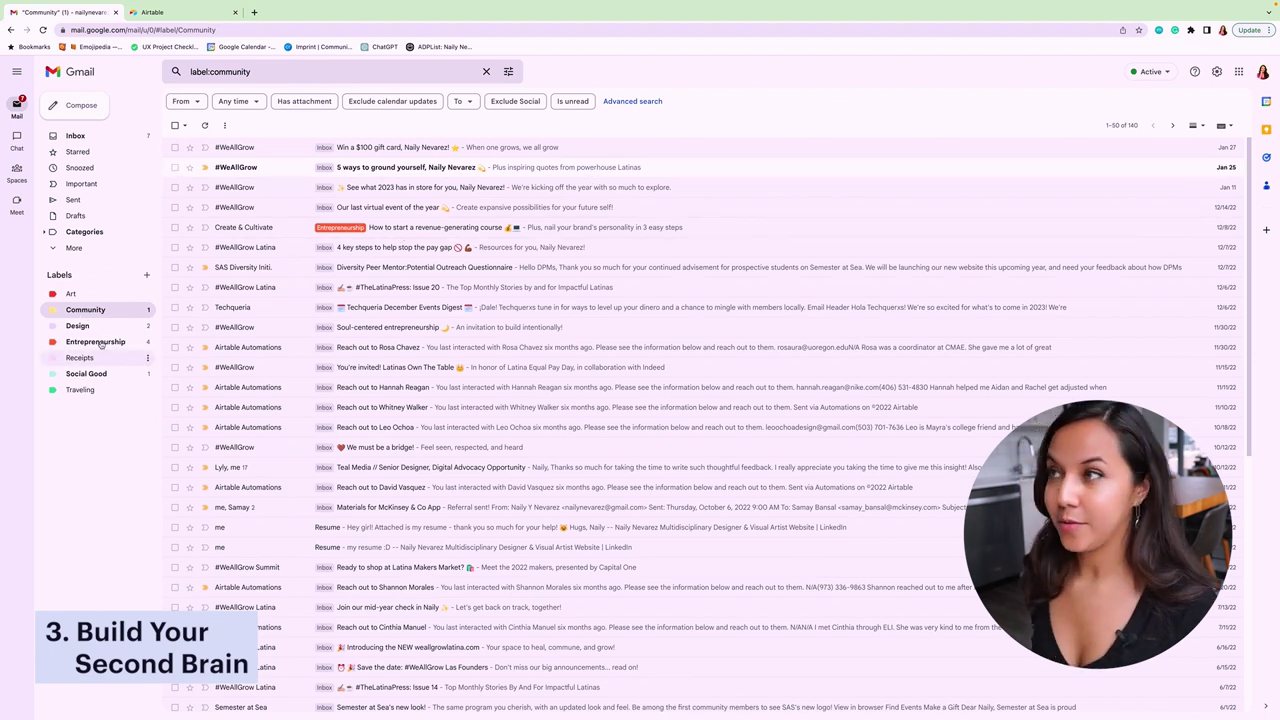
click(88, 328)
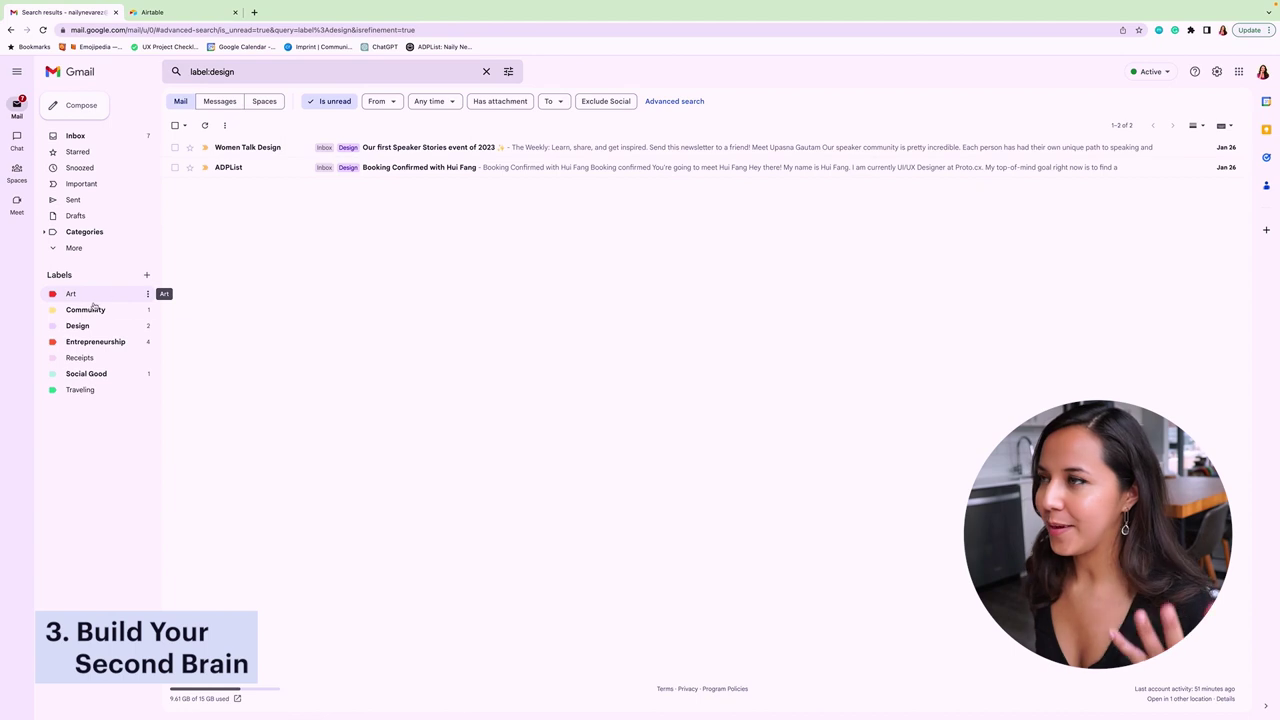
click(92, 311)
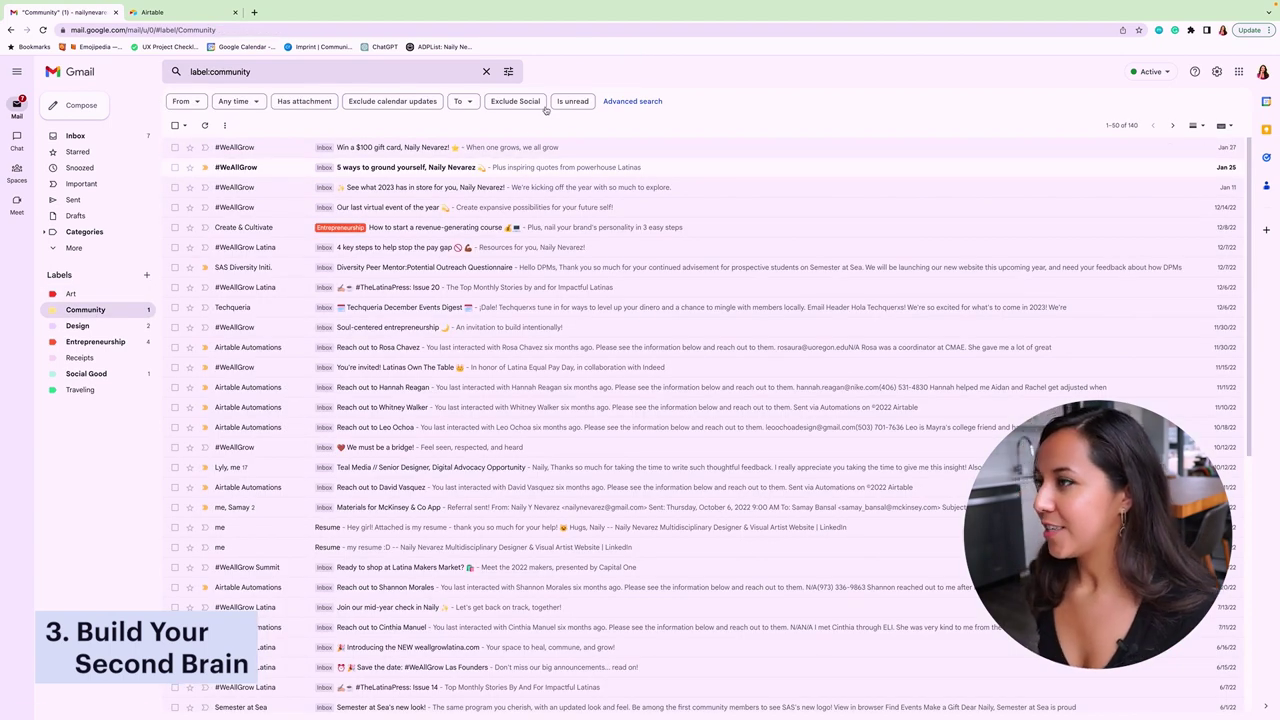
click(580, 101)
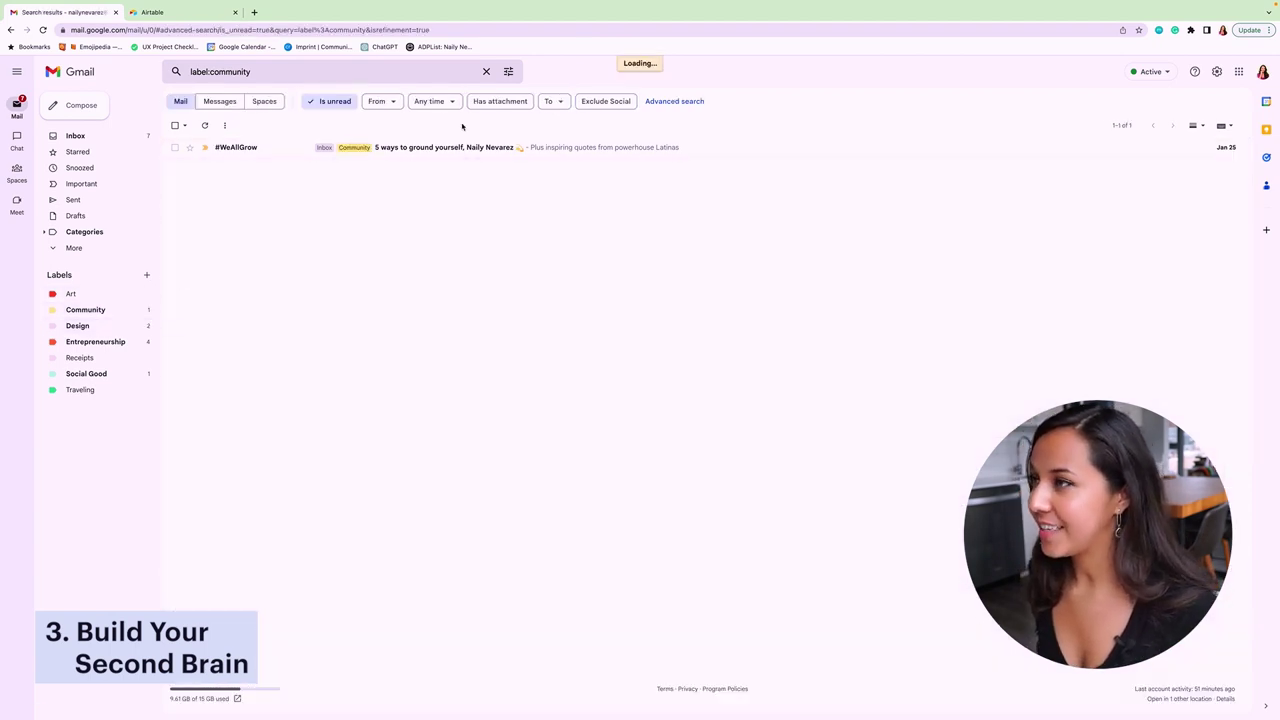
- Check the Entrepreneurship and Community labels, then narrow Design to its two unread emails
click(77, 326)
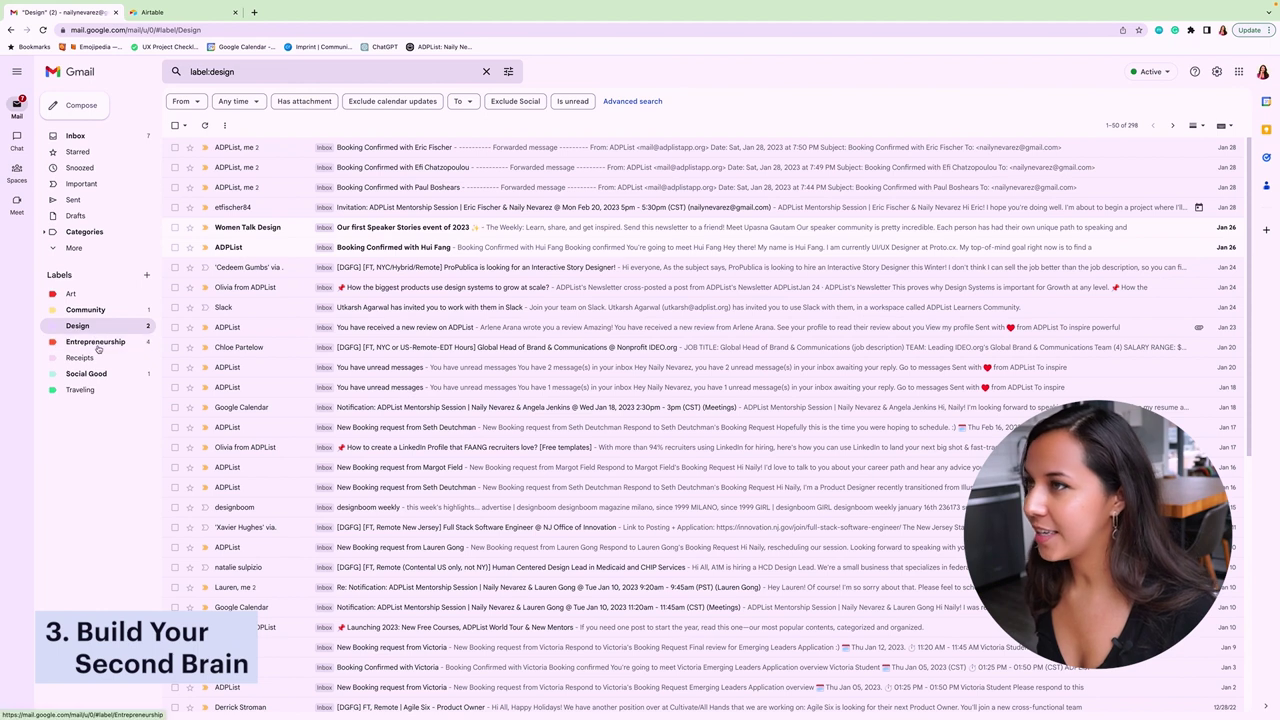
click(97, 344)
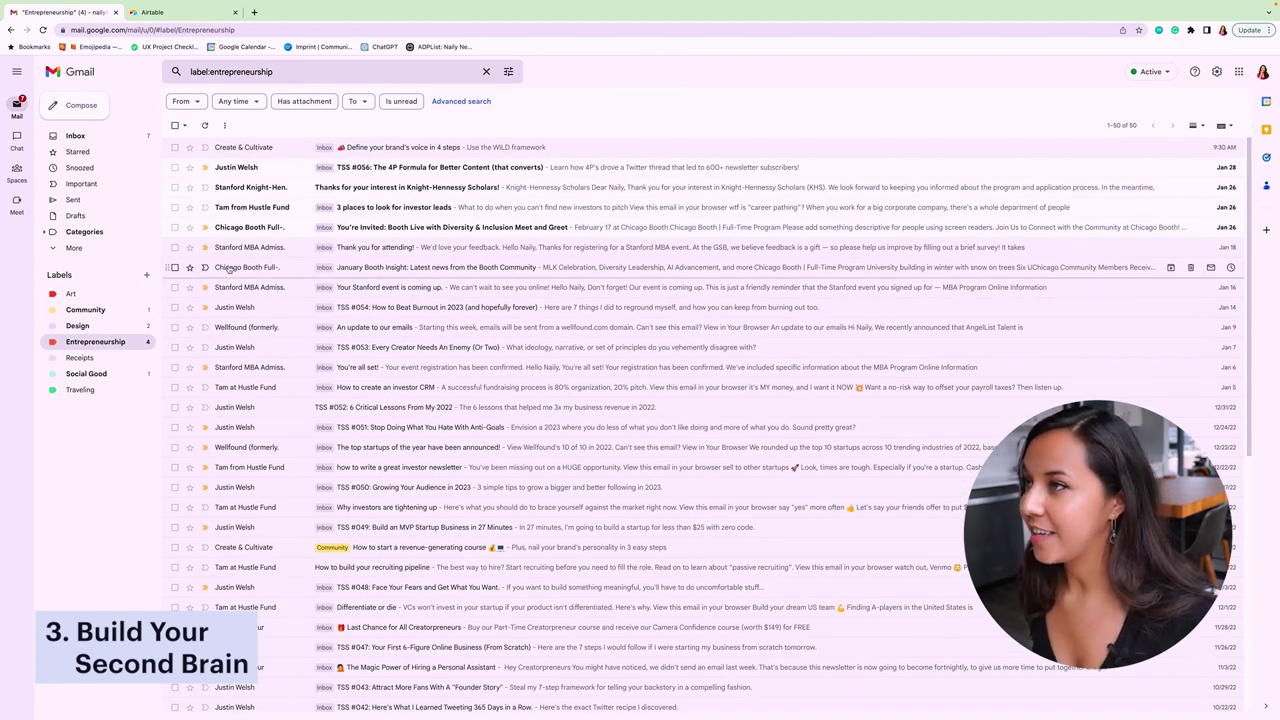
click(85, 310)
click(572, 101)
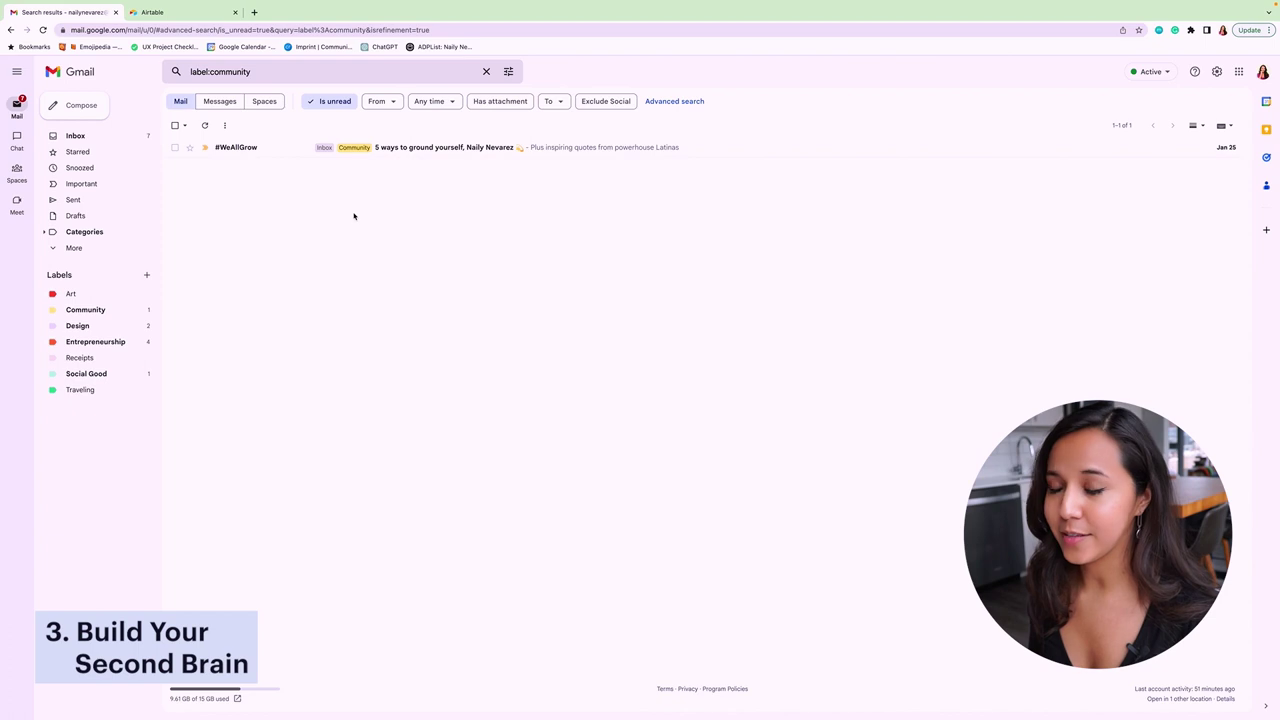
click(113, 328)
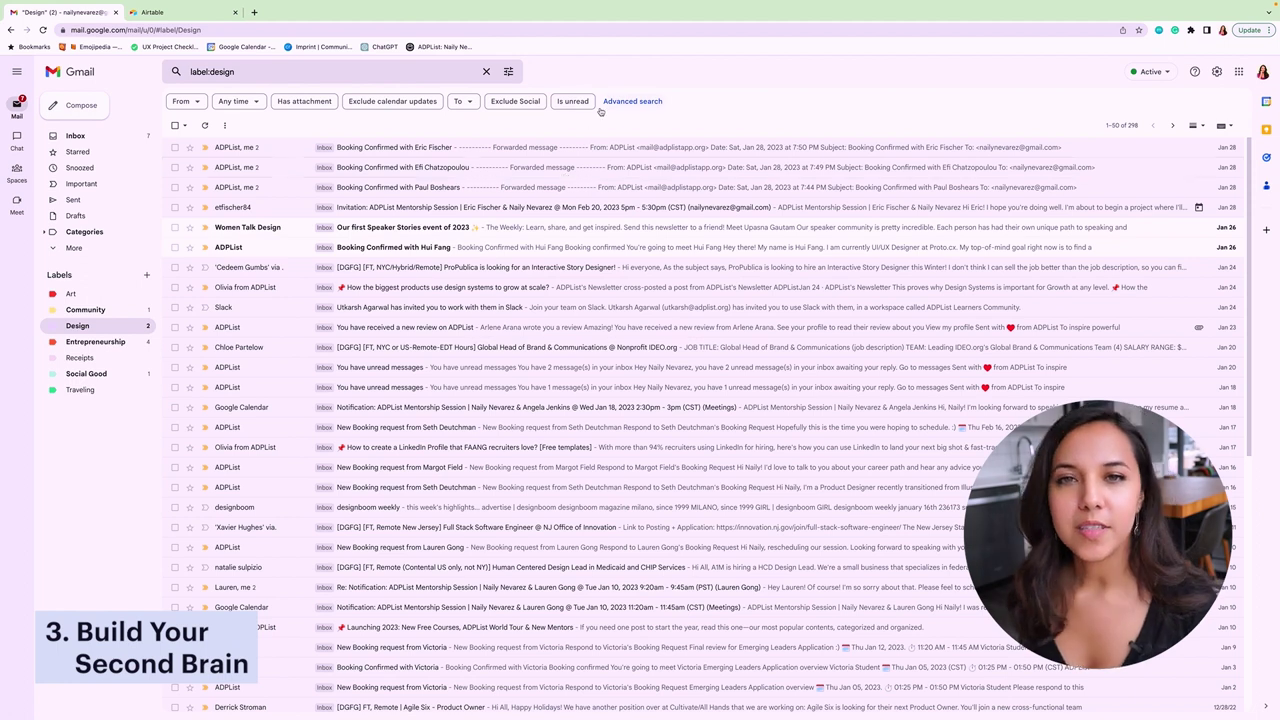
click(574, 103)
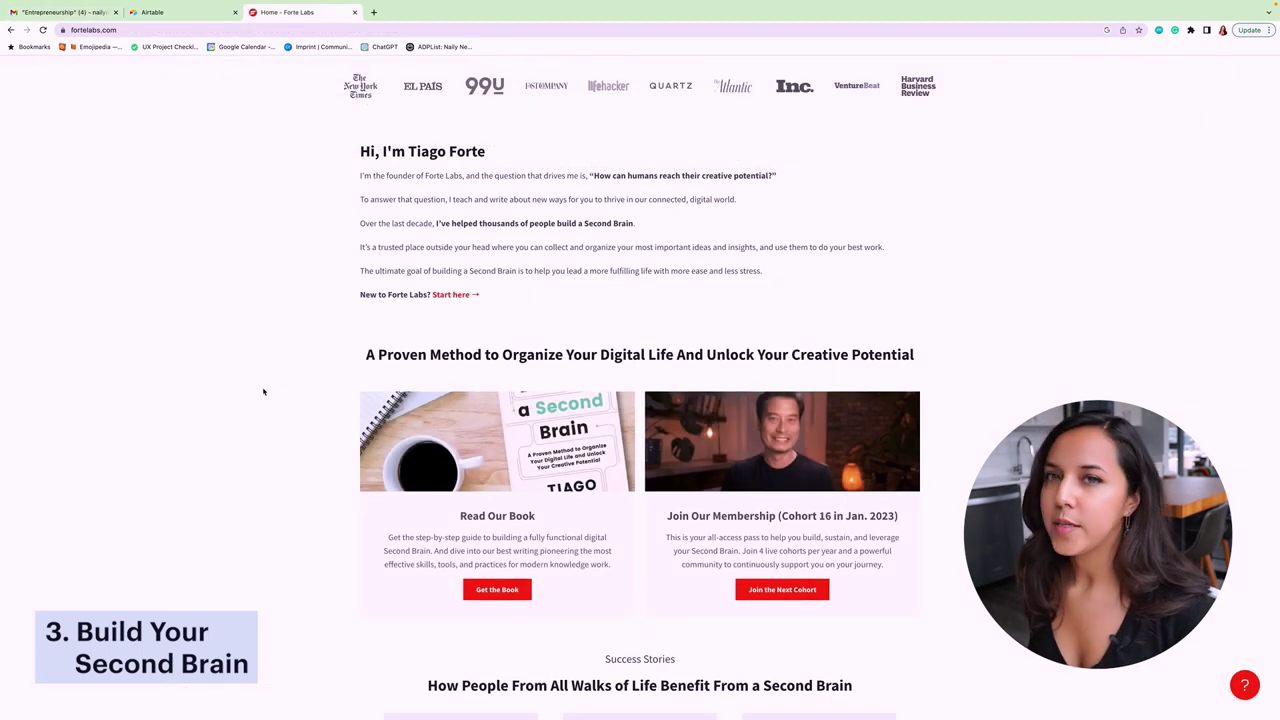
- Scroll the Forte Labs homepage down to the Read Our Book and Join Our Membership sections
scroll(263, 391, down, 5)
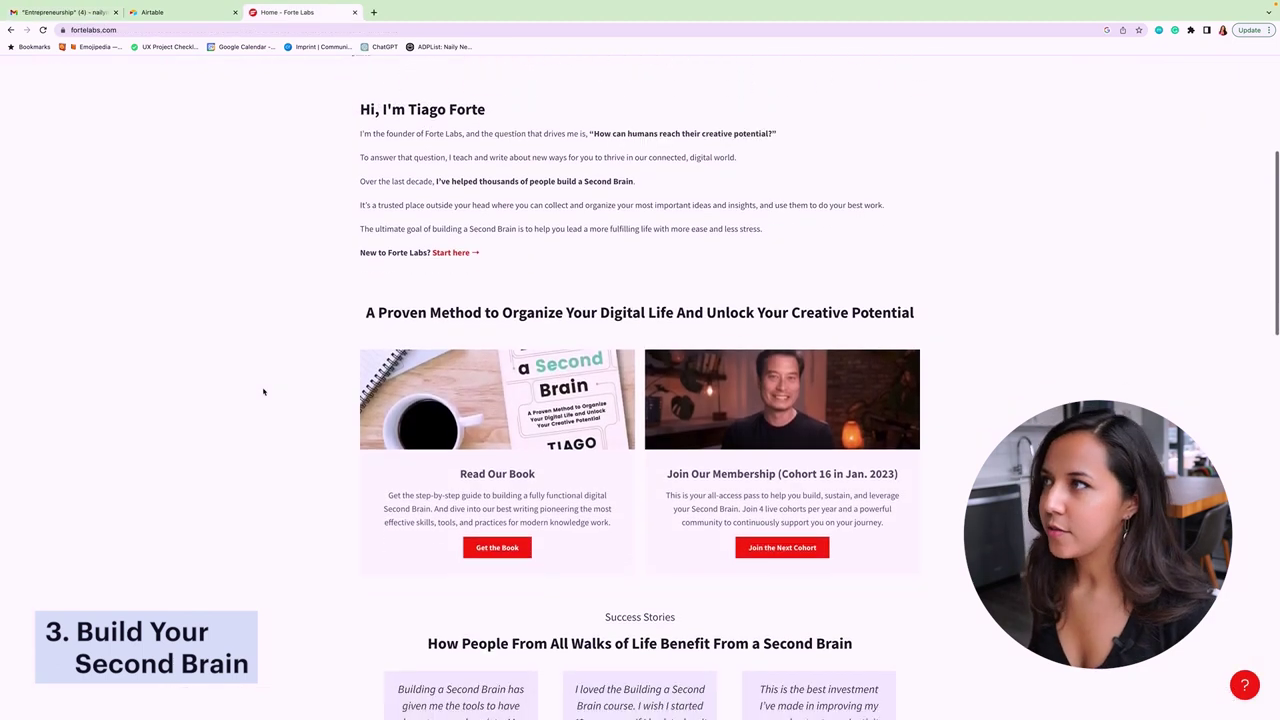
scroll(263, 391, down, 2)
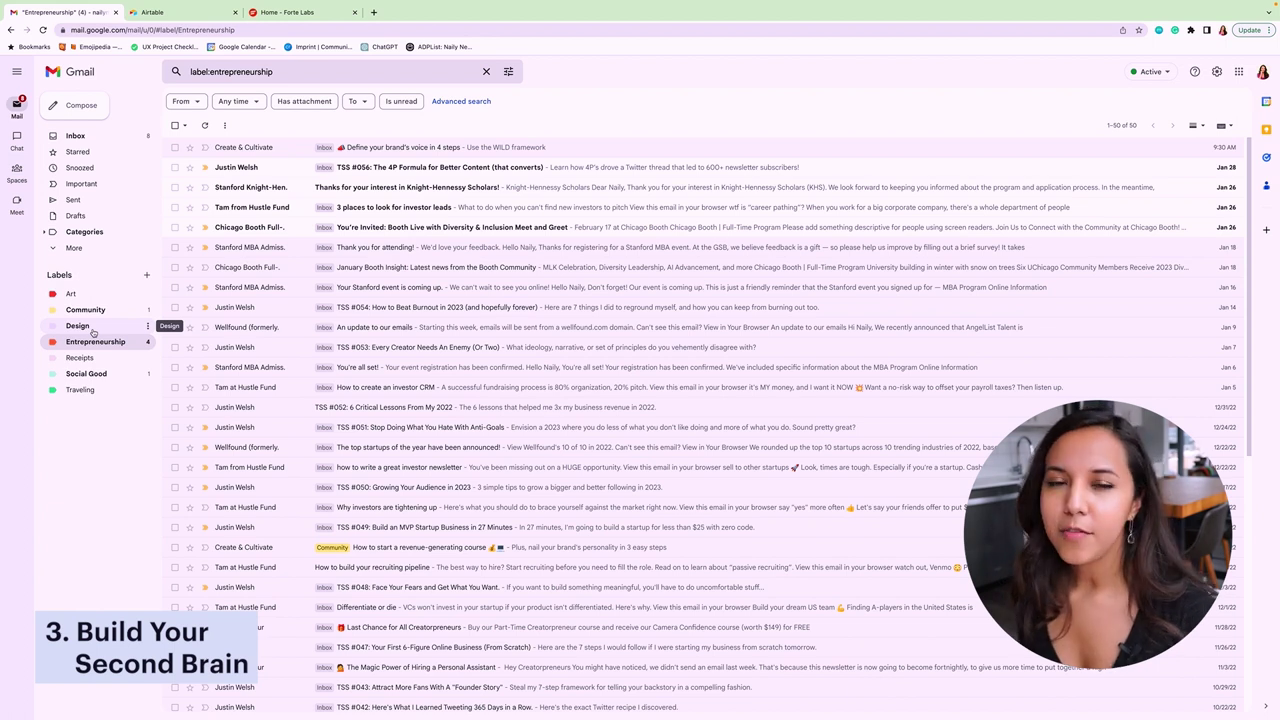
- Filter the Design label to unread and open the ADPList Launching 2023 newsletter
click(93, 331)
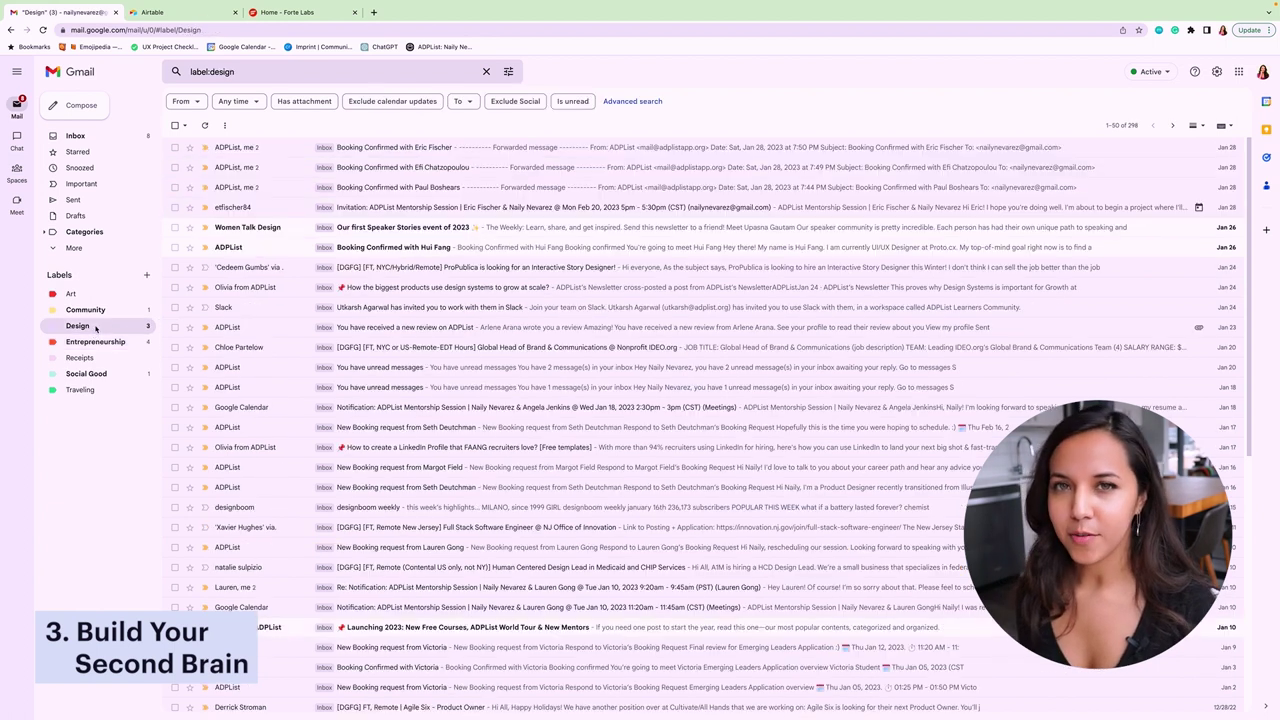
click(572, 102)
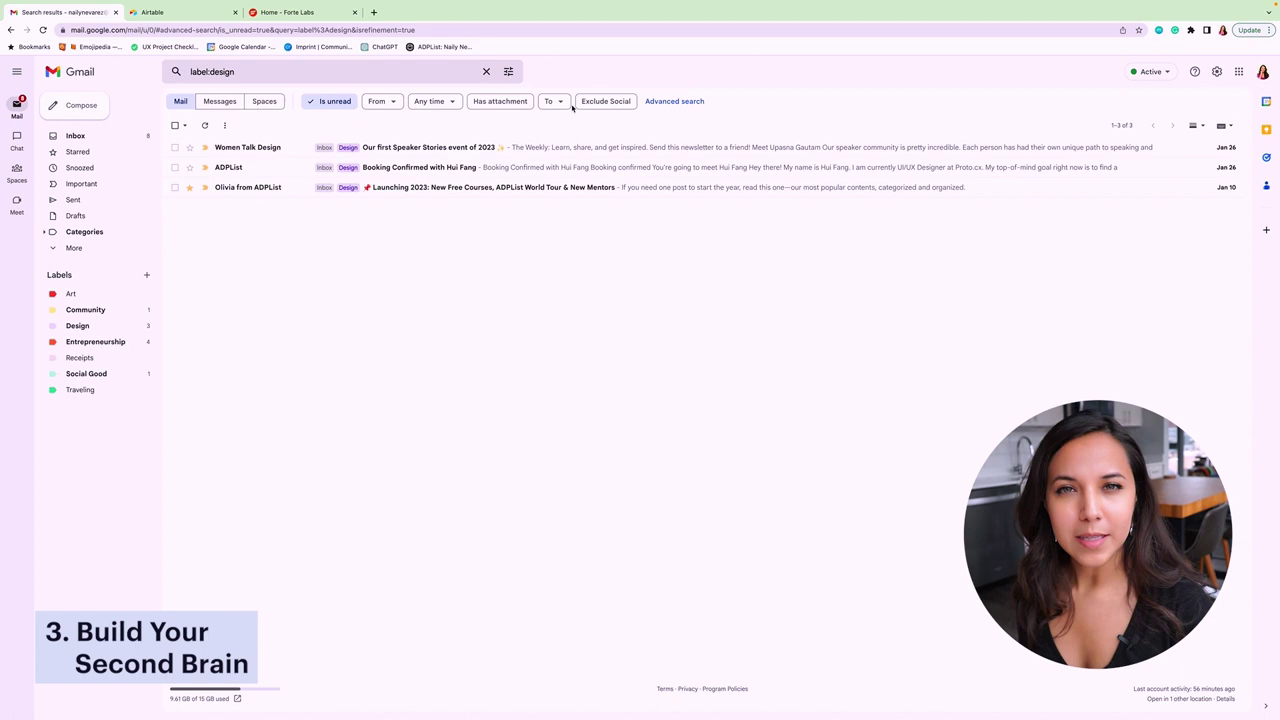
click(566, 191)
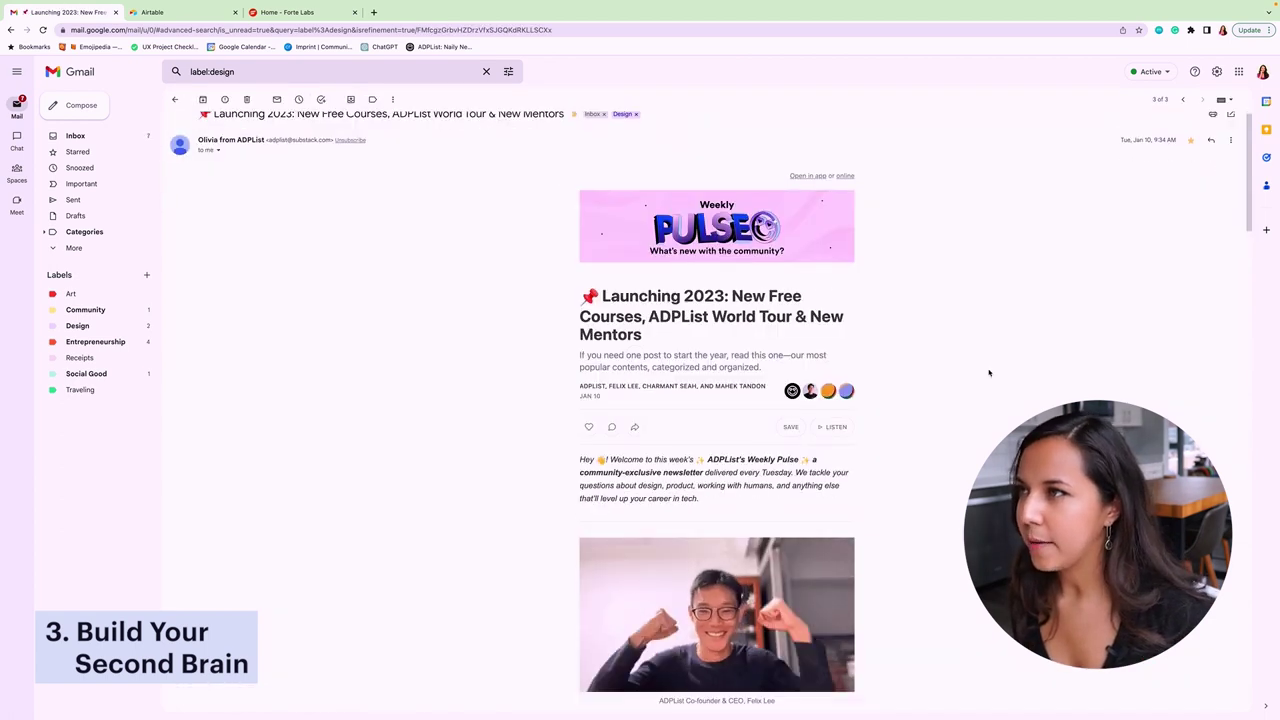
- Scroll down the newsletter and follow its Free Design Resources link
scroll(988, 372, down, 2)
scroll(988, 372, down, 4)
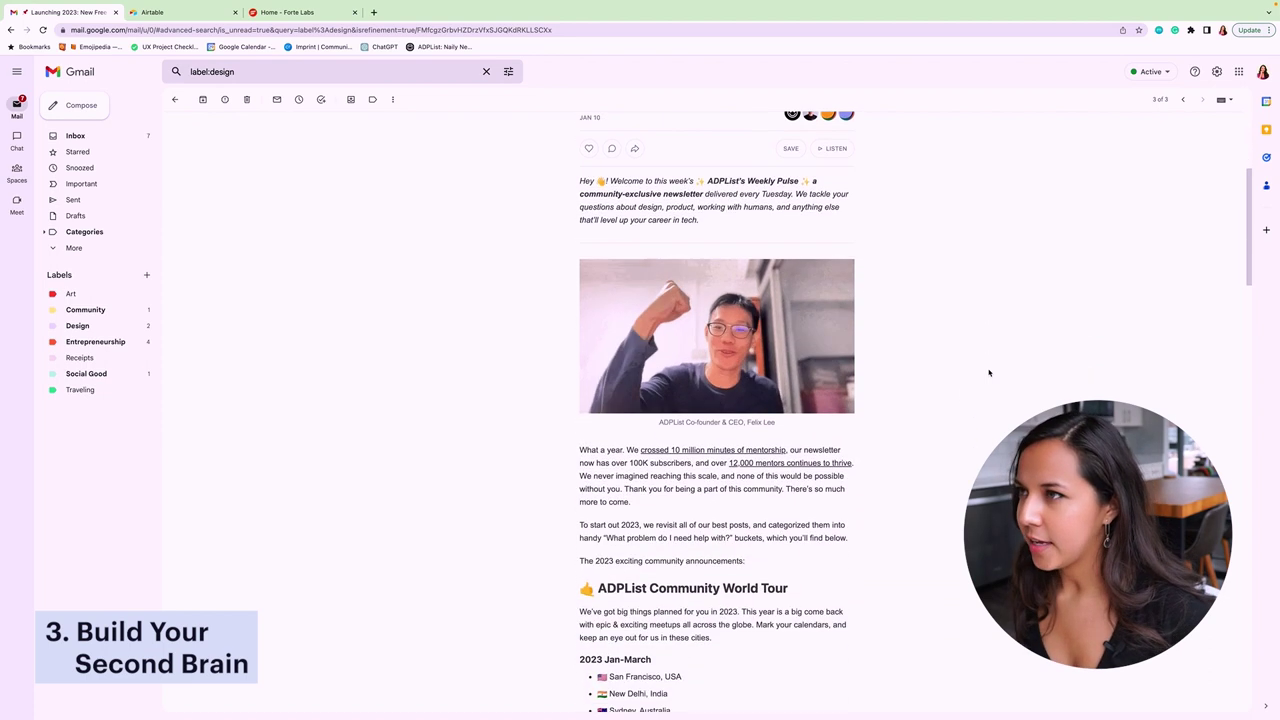
scroll(988, 372, down, 3)
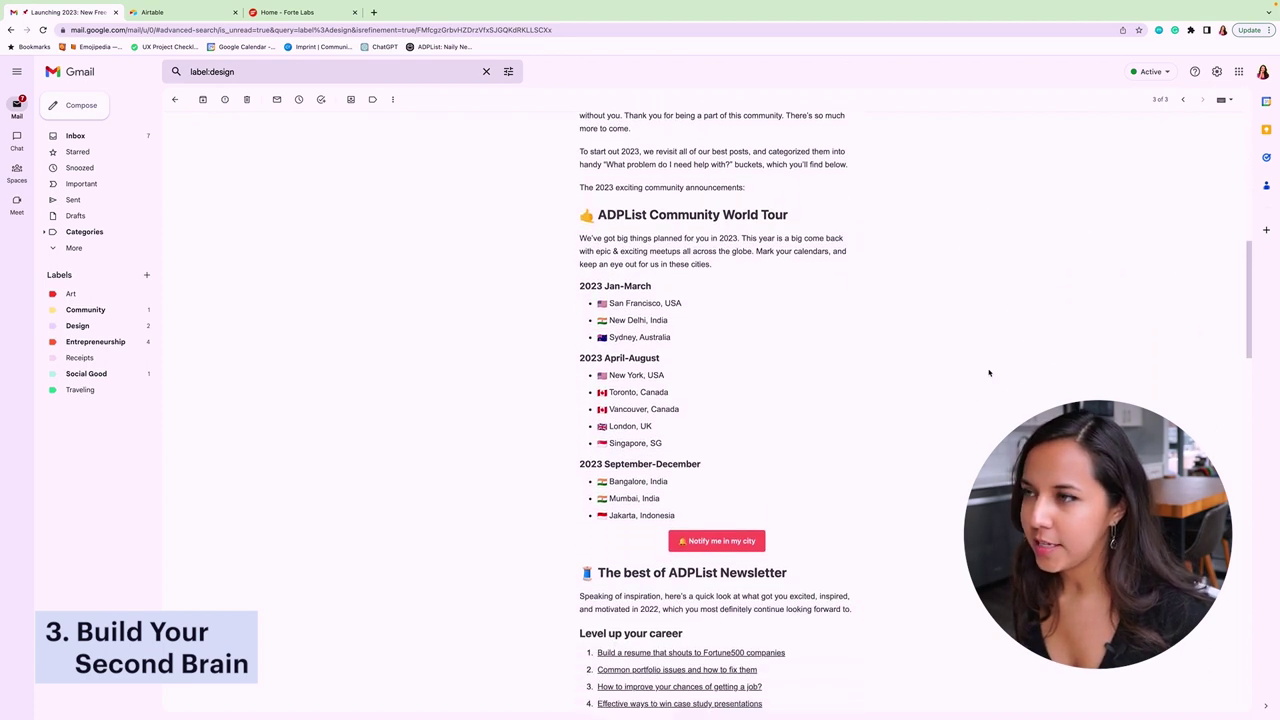
scroll(989, 373, down, 2)
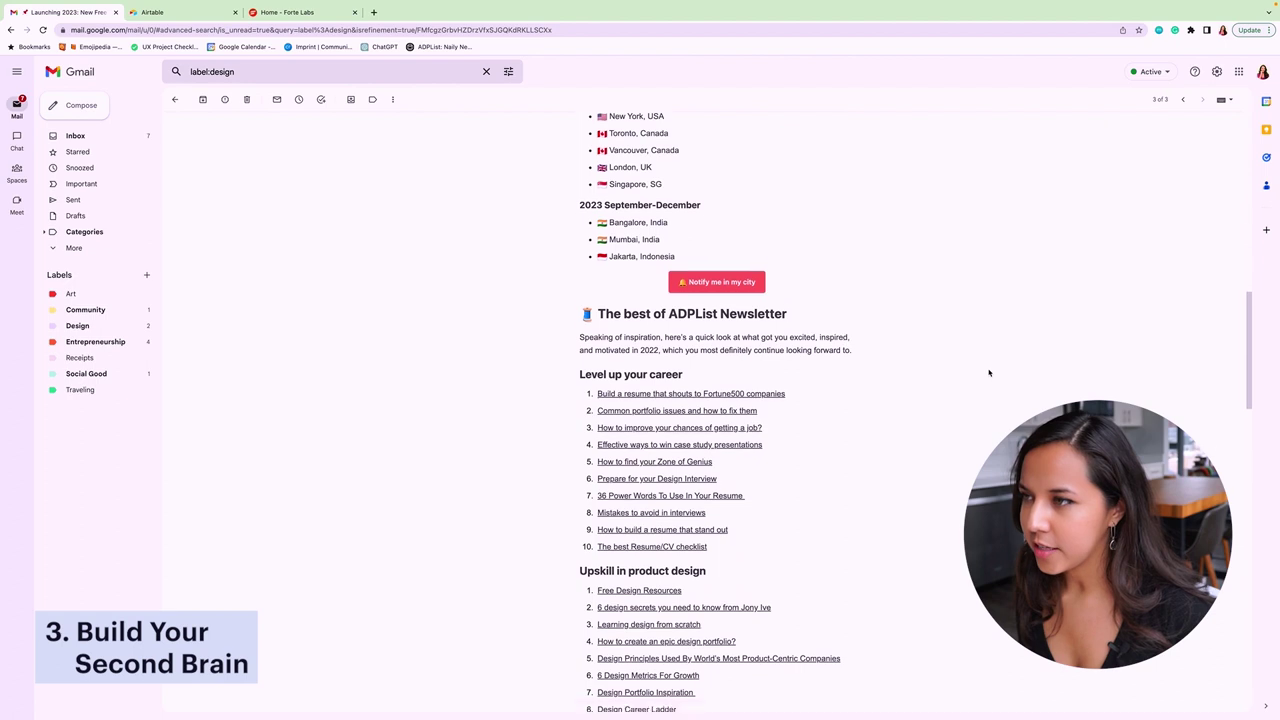
scroll(988, 370, down, 1)
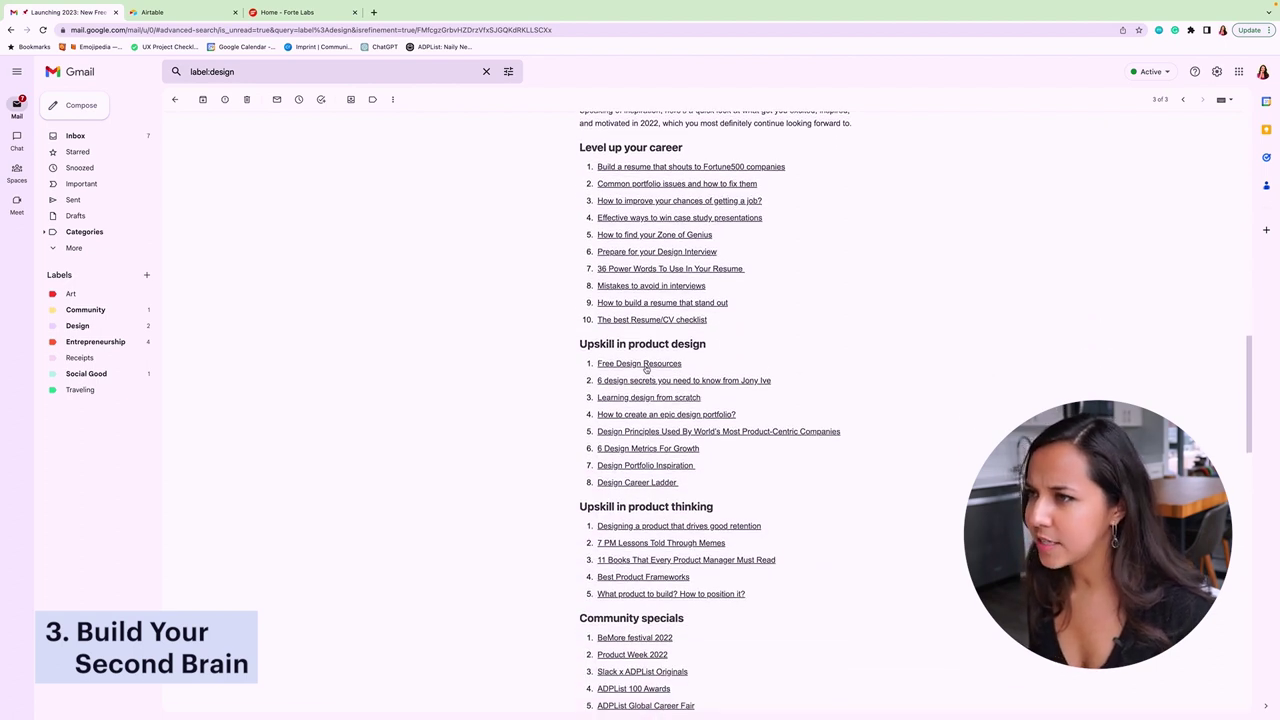
click(666, 365)
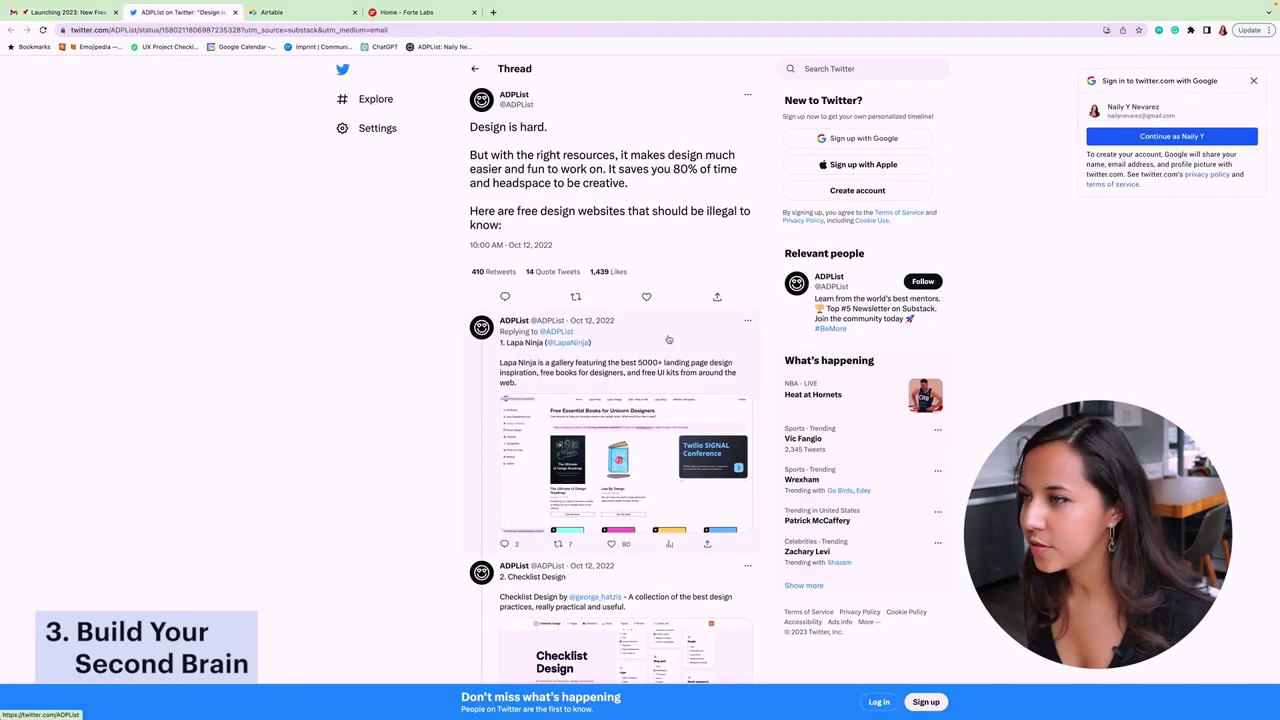
- Scroll the ADPList thread down to the Figma Crash Course and Page Flows replies
scroll(449, 214, down, 5)
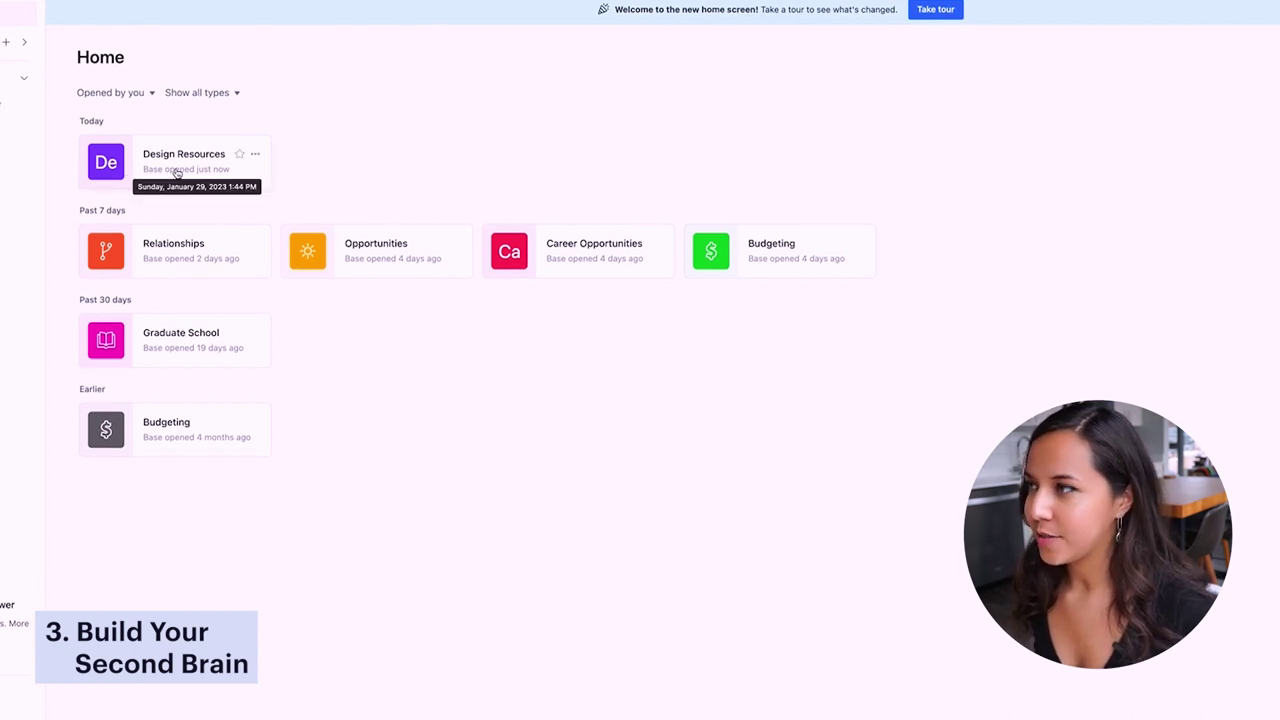
- Open the Design Resources base, glance at Organizations and Funding, and return to Guides
click(145, 170)
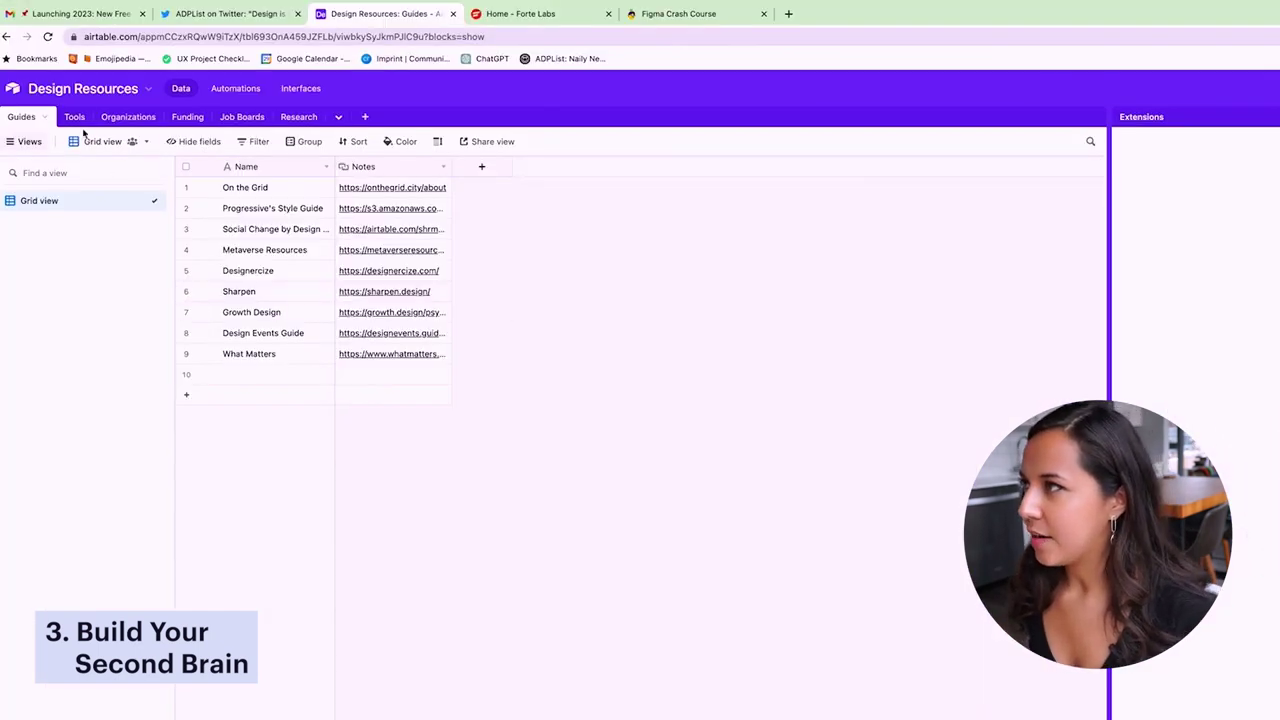
click(142, 120)
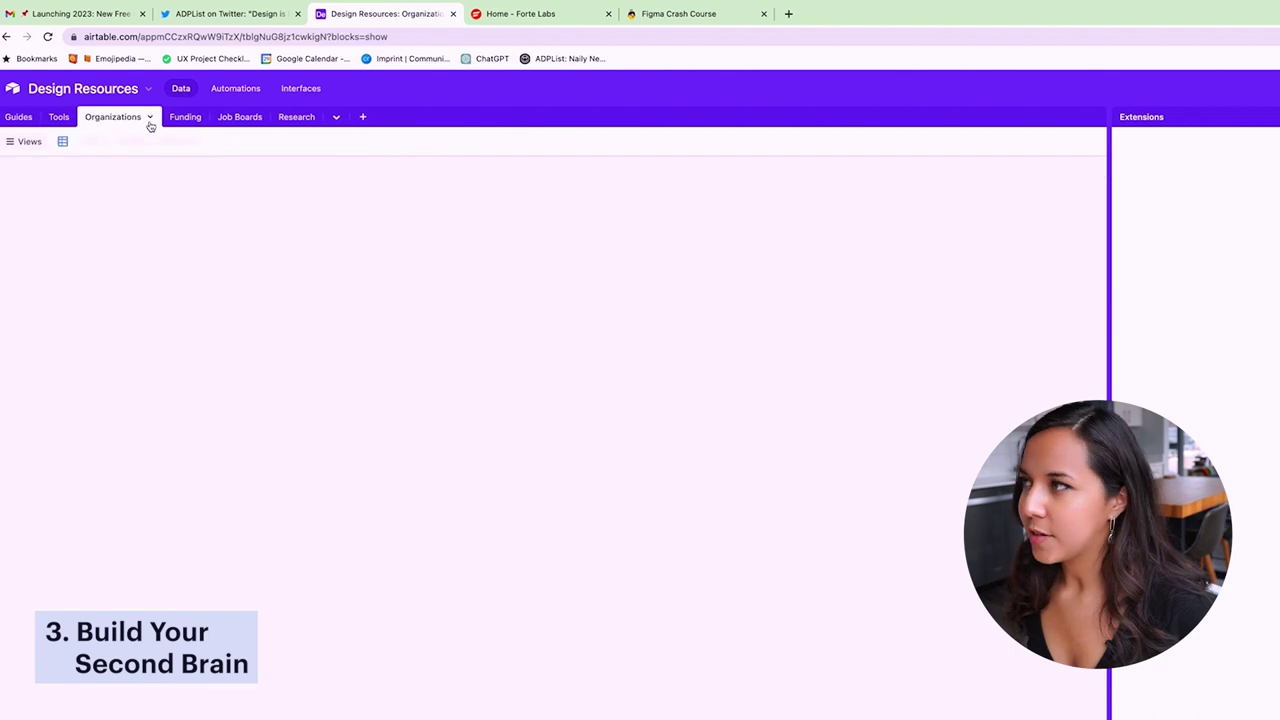
click(177, 120)
click(19, 120)
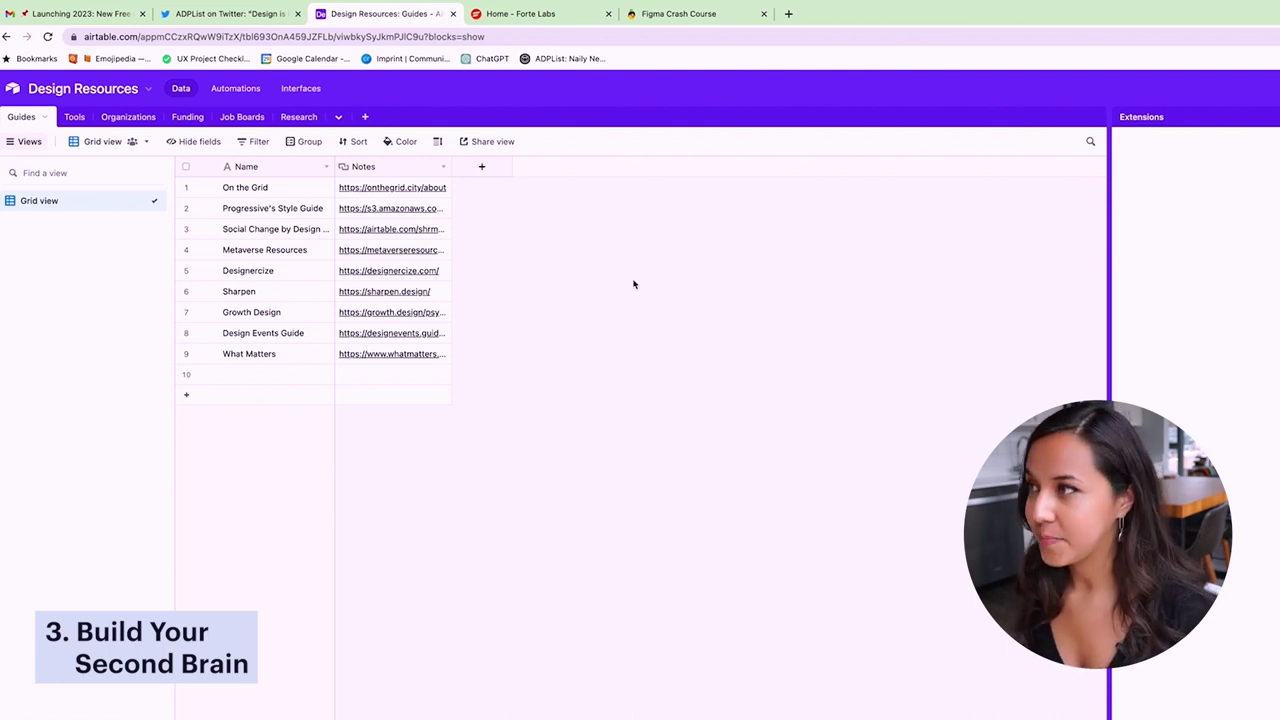
- Name the empty tenth Guides row 'Figma Crash Course'
double_click(283, 376)
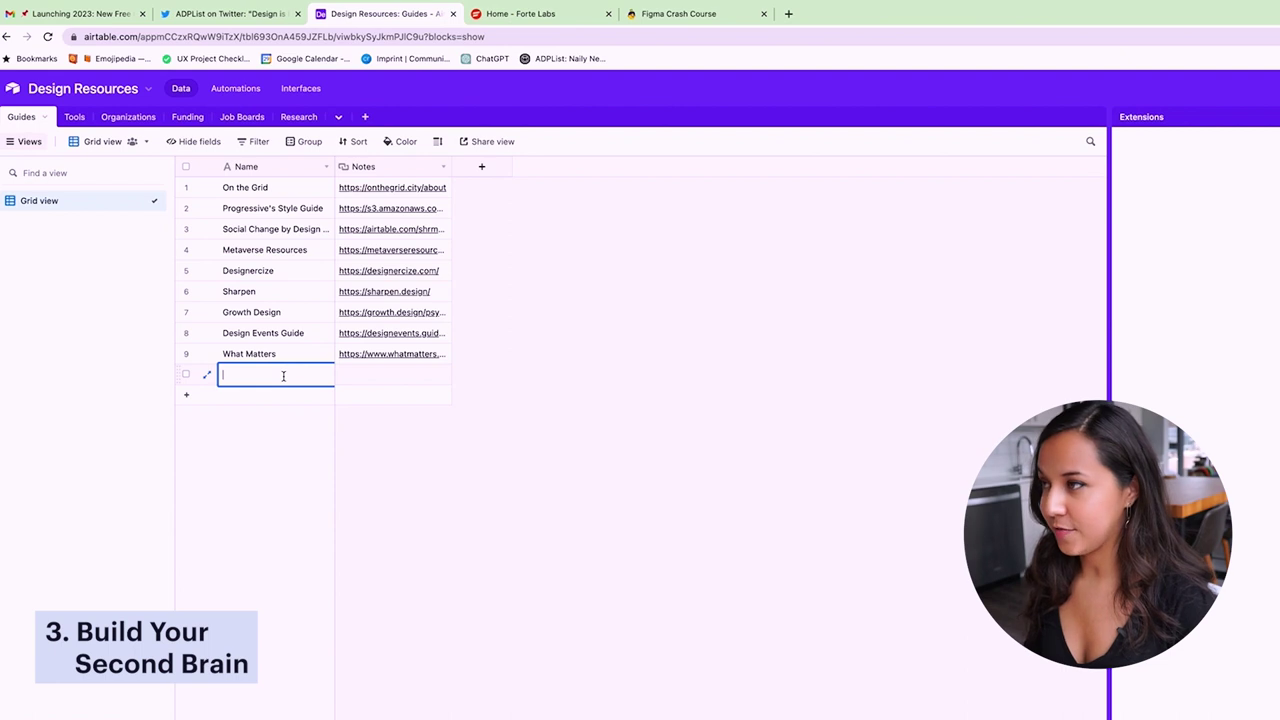
text(Figma Cr)
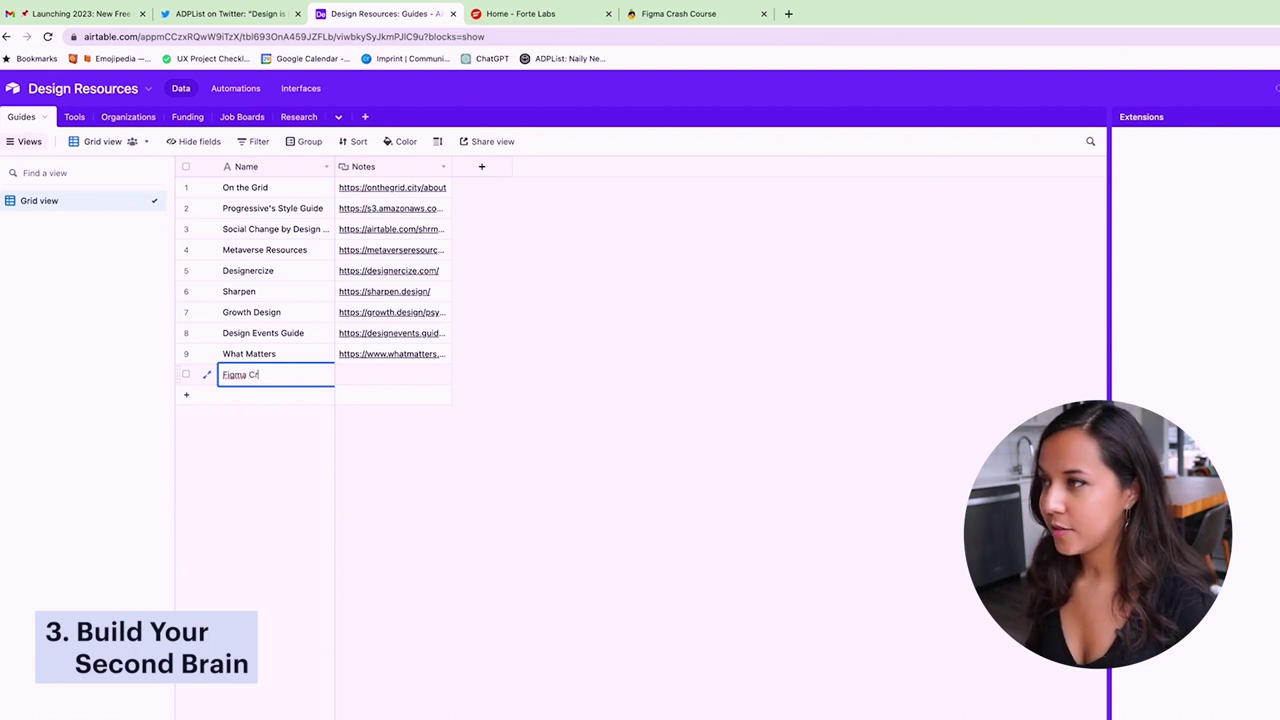
text(ash Cou)
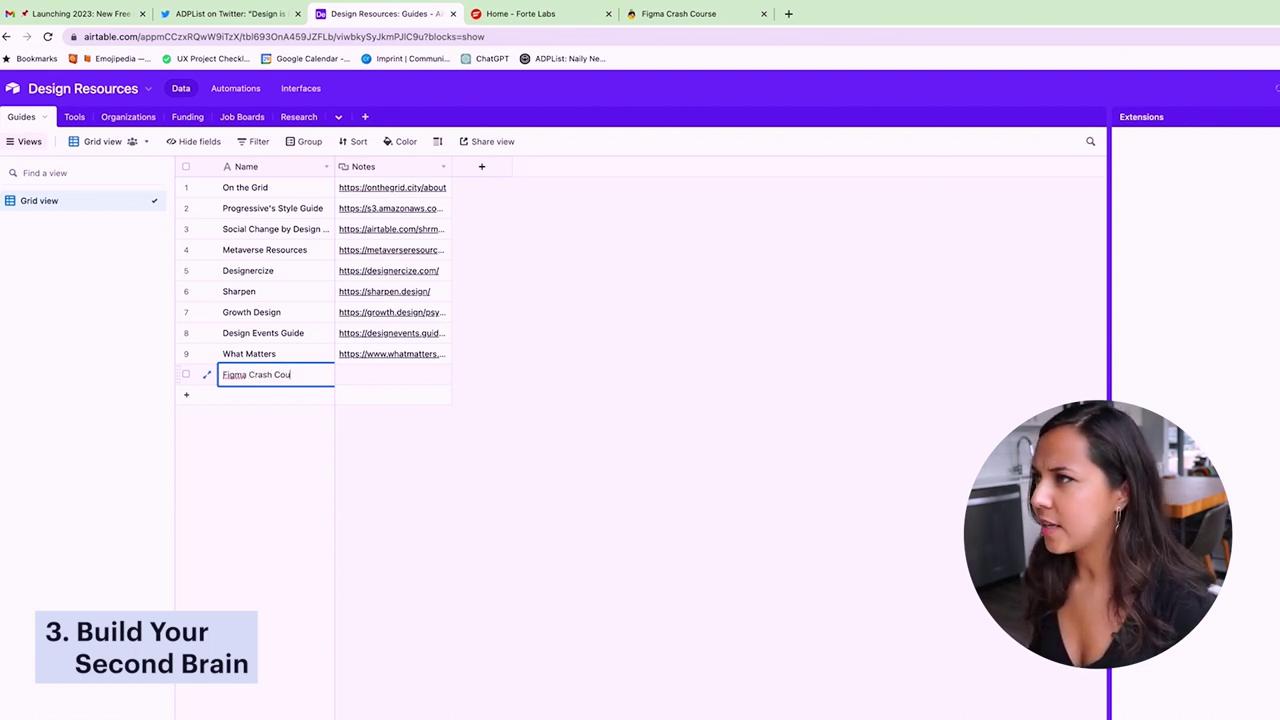
text(rse)
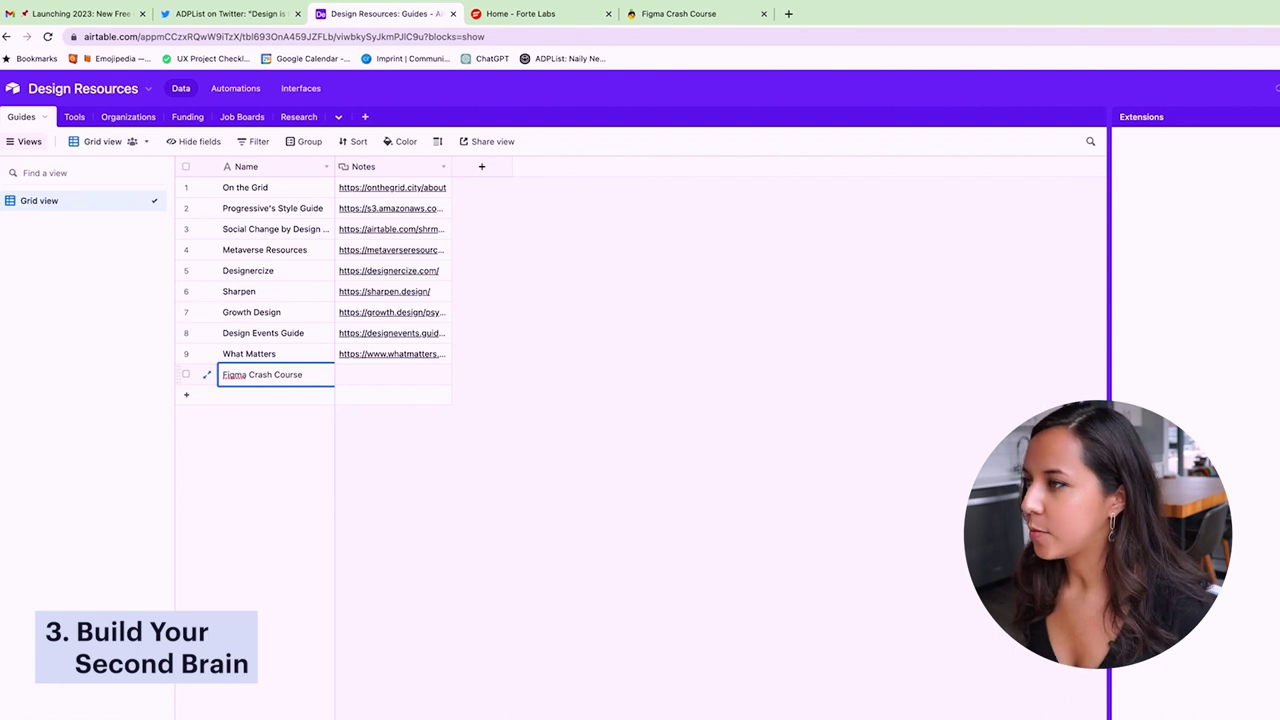
double_click(364, 372)
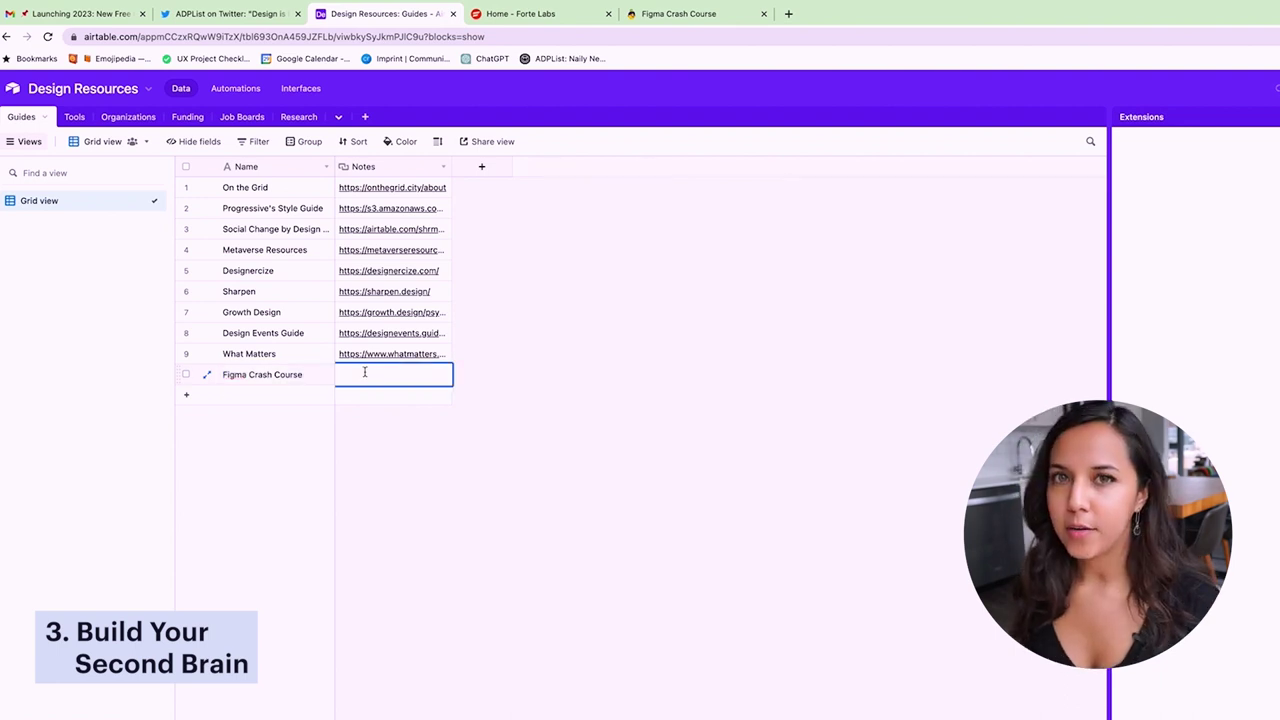
key(super+v)
click(875, 545)
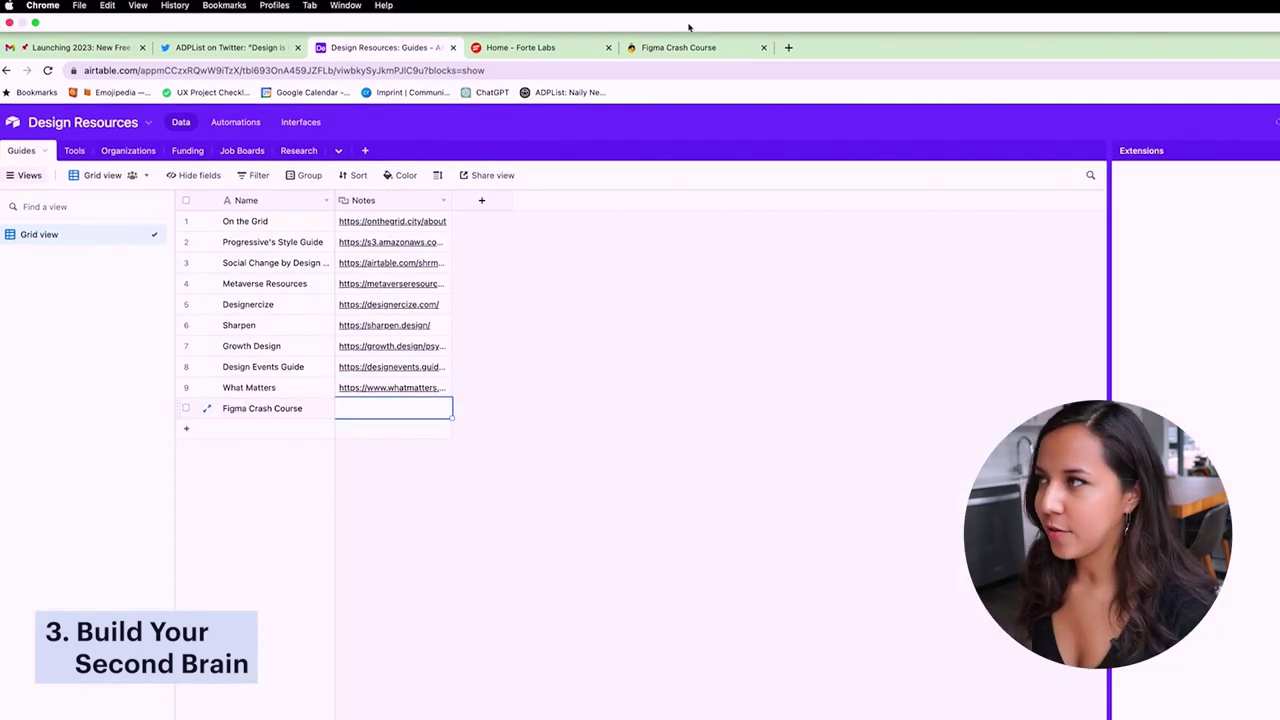
- Paste the figmacrashcourse.com link from the Figma Crash Course tab into row 10's Notes
click(686, 47)
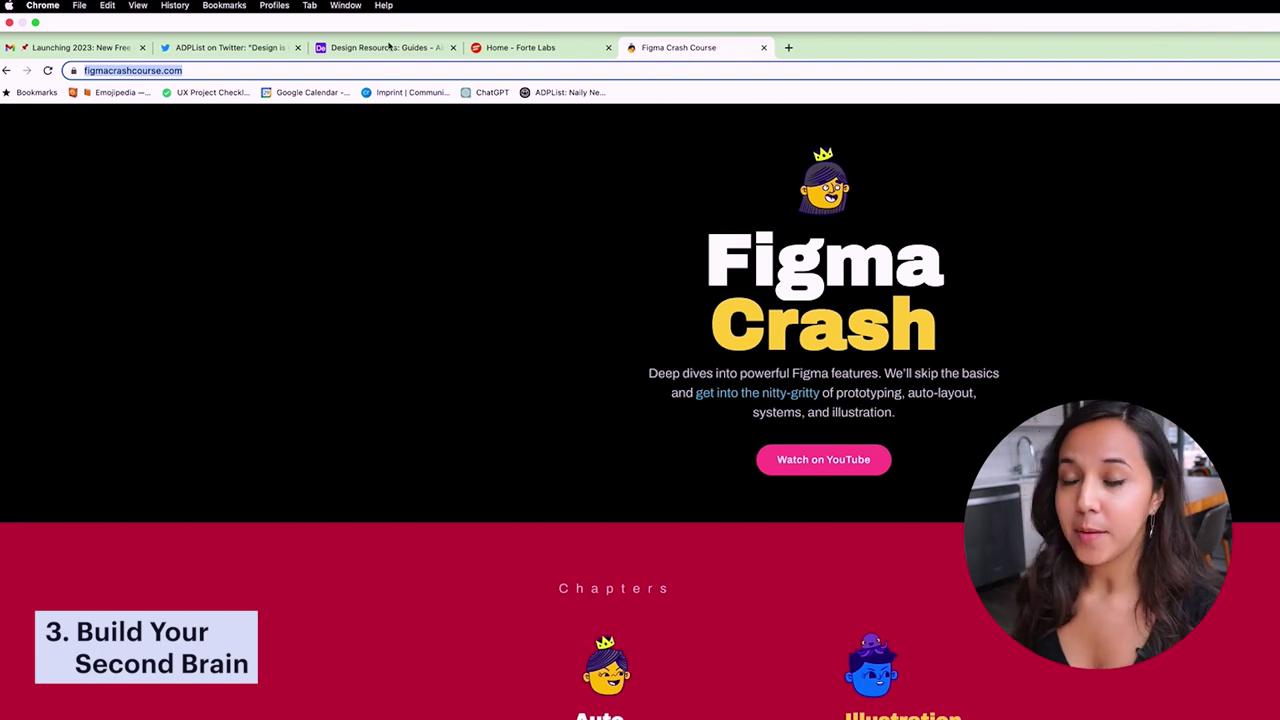
click(389, 47)
text(https://www.figmacrashcourse.com/)
click(585, 386)
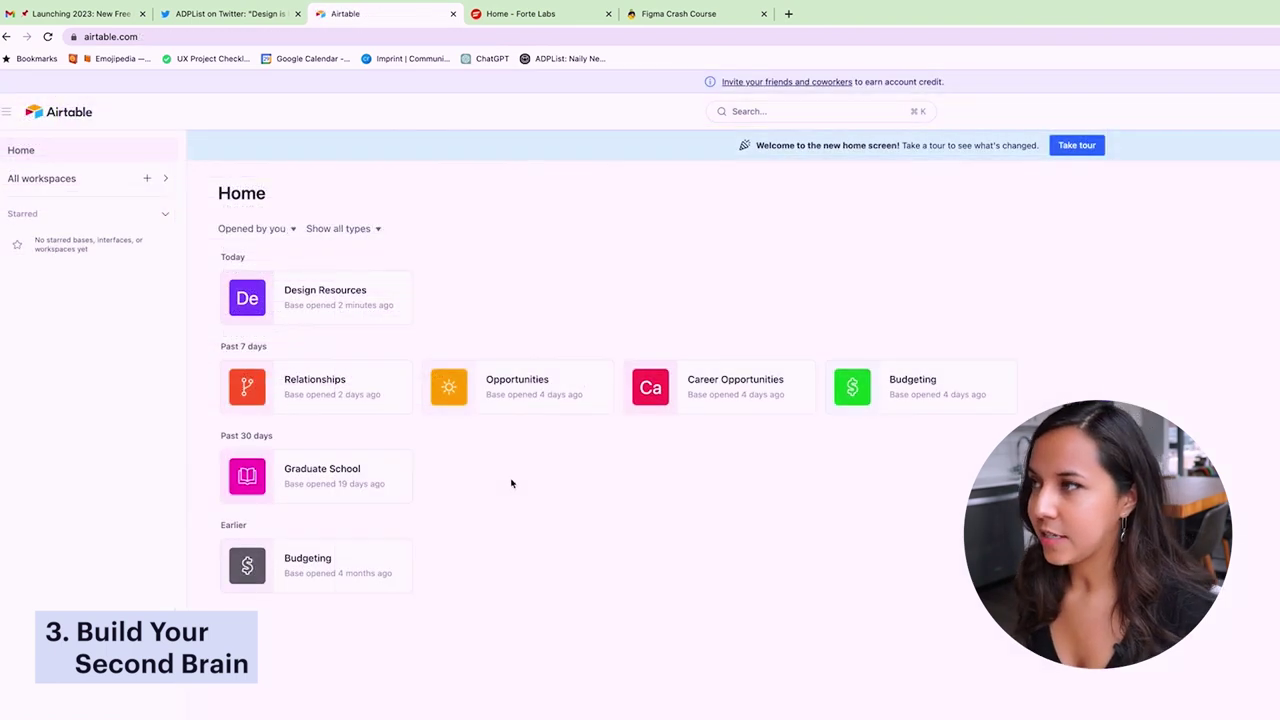
click(286, 473)
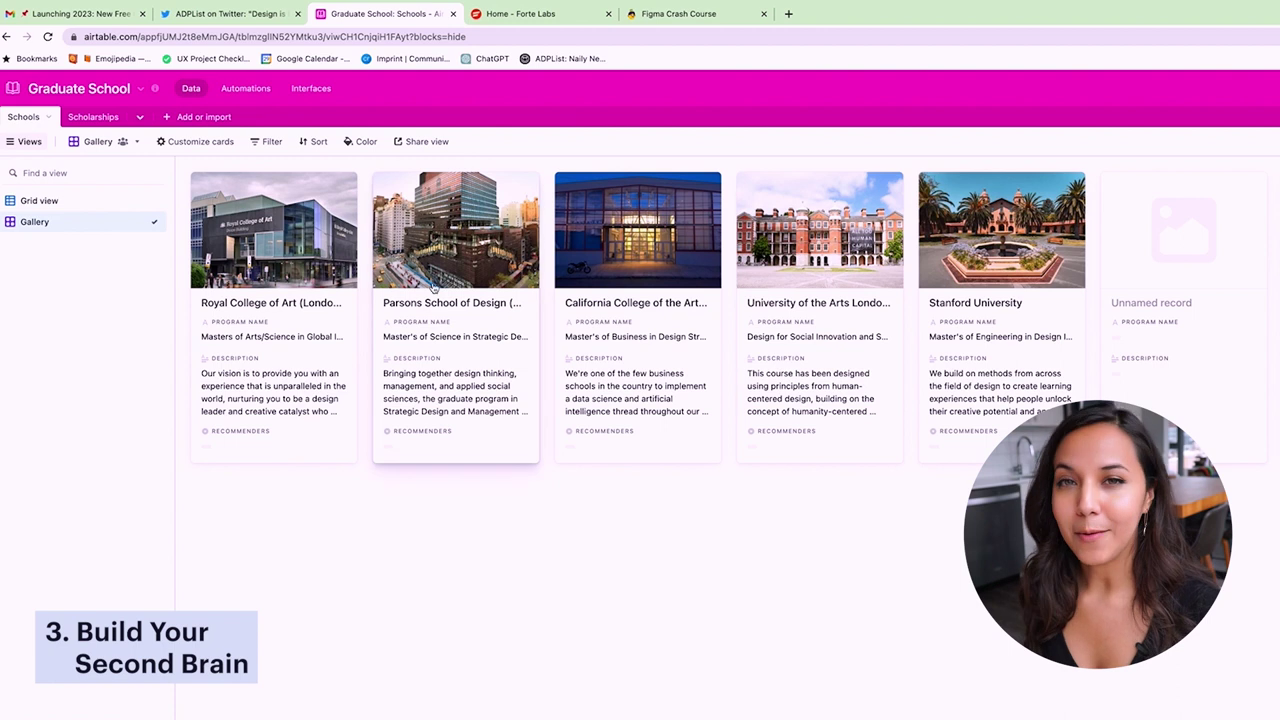
click(91, 117)
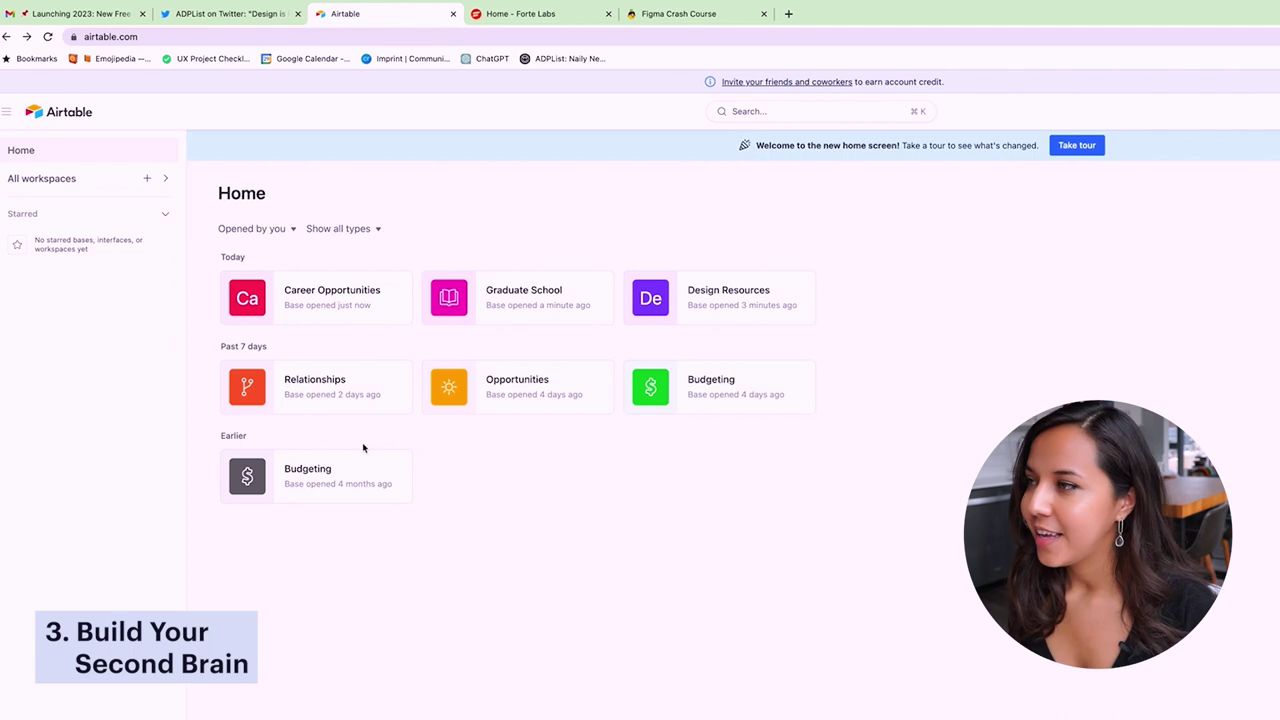
- Open the Career Opportunities base, toggle the January and February deadline groups, and scroll the grid
click(298, 298)
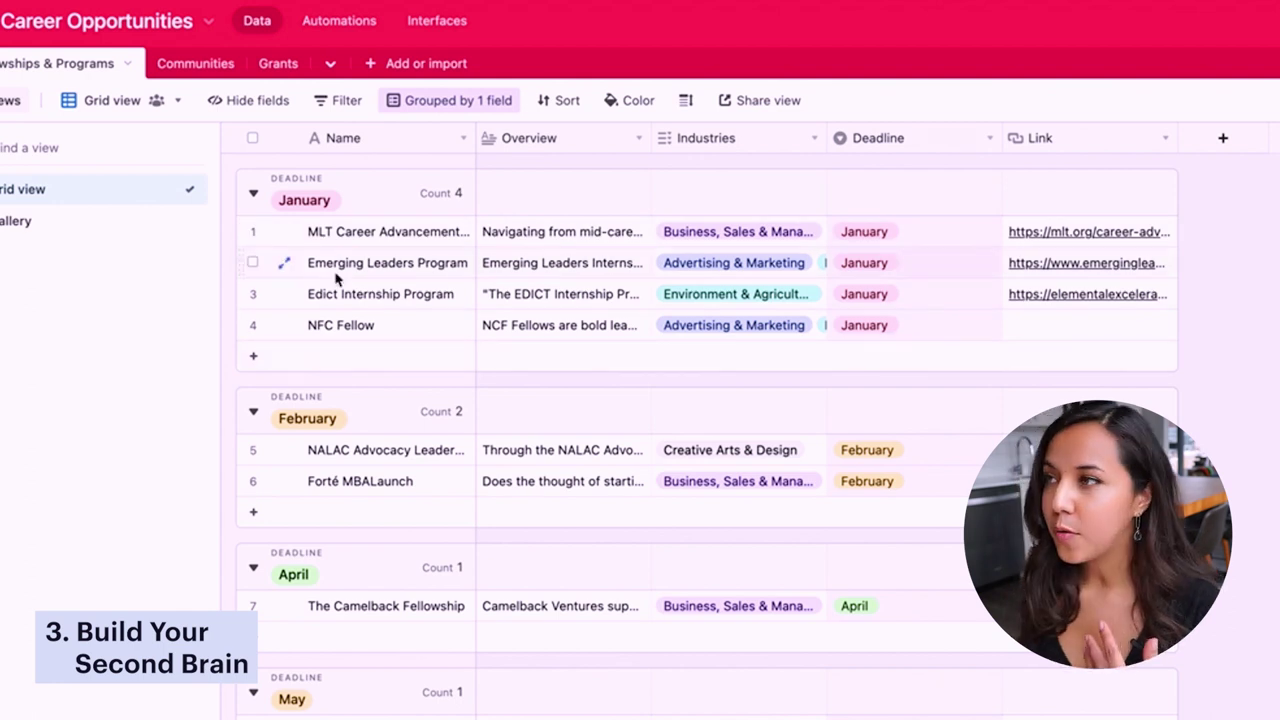
click(254, 196)
click(254, 196)
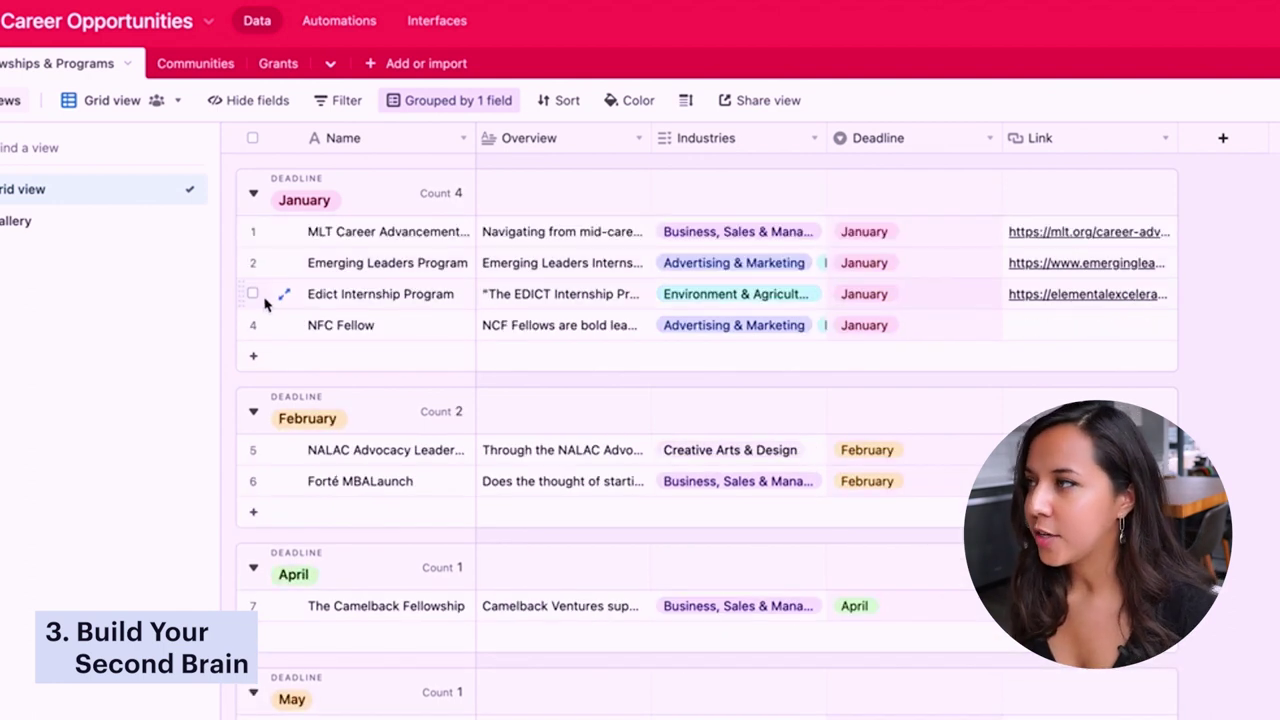
click(255, 411)
click(256, 411)
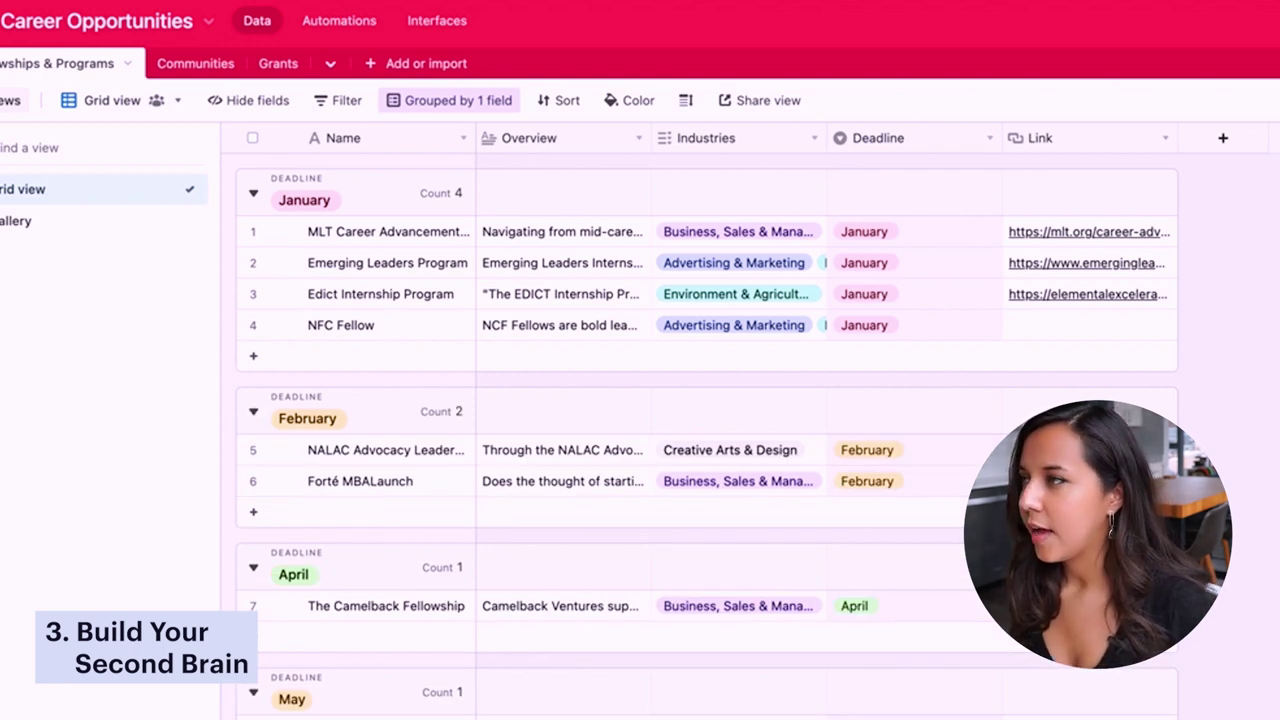
click(251, 196)
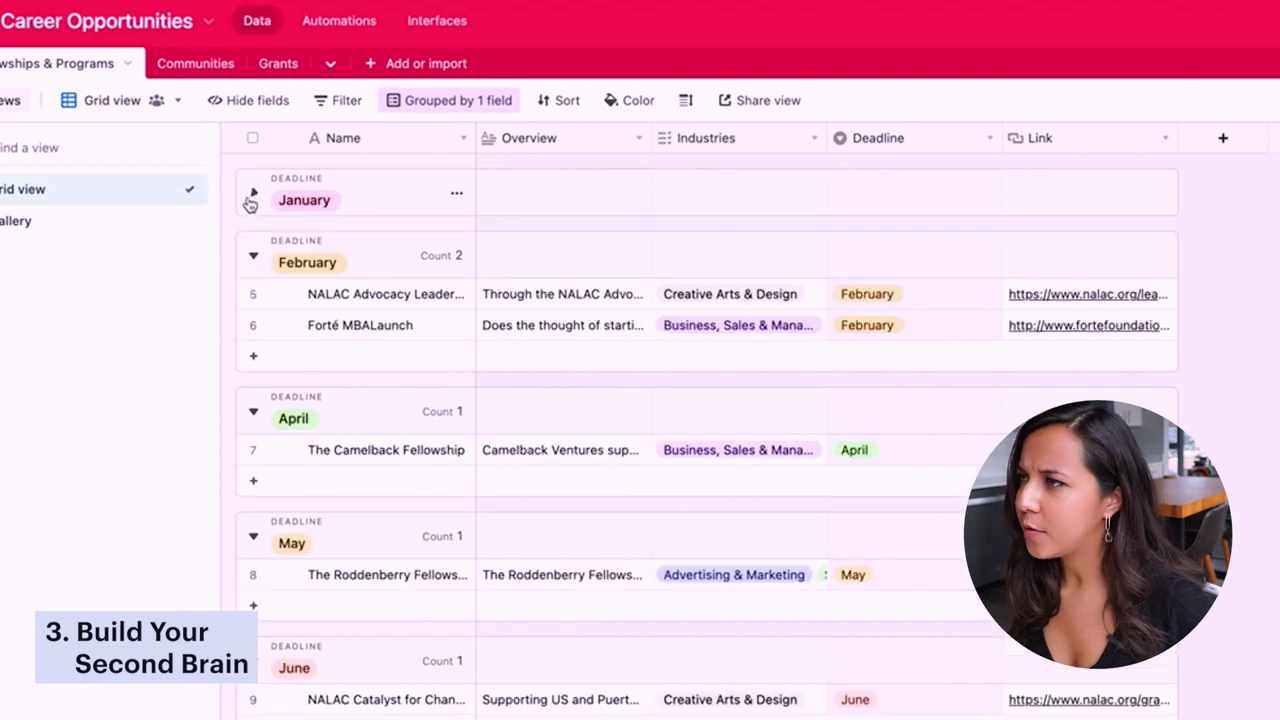
click(251, 197)
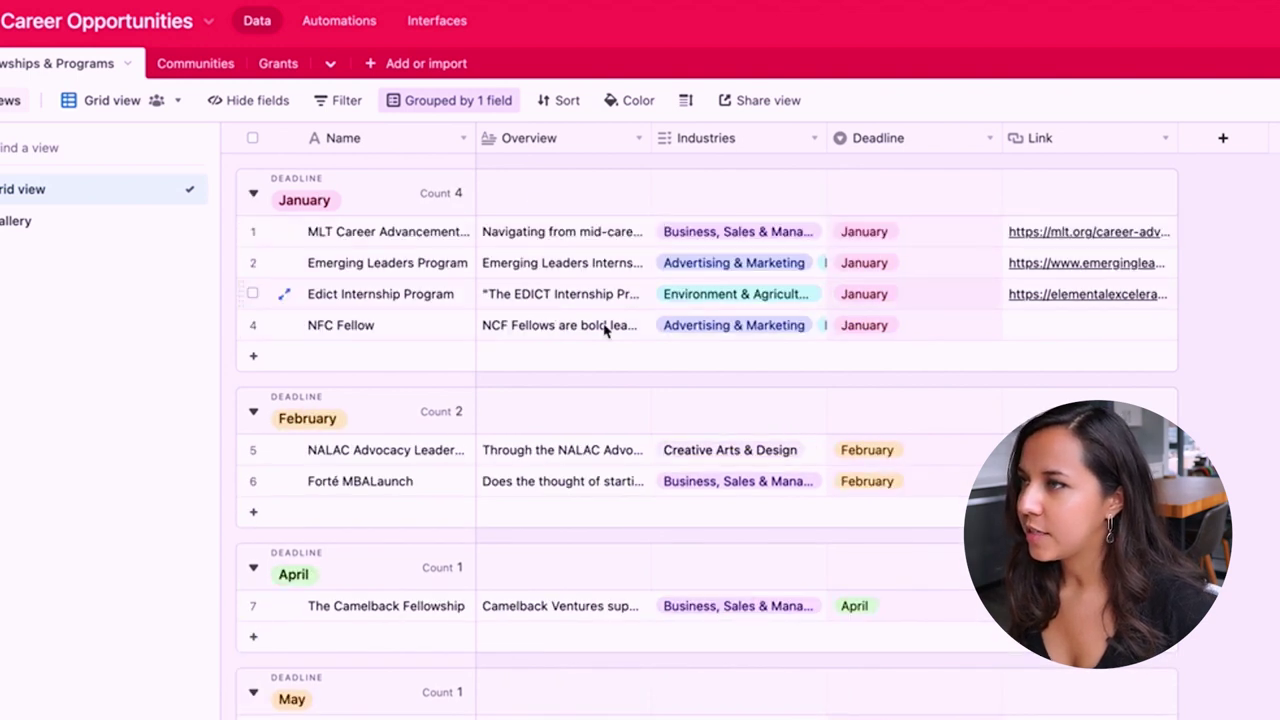
scroll(682, 587, down, 2)
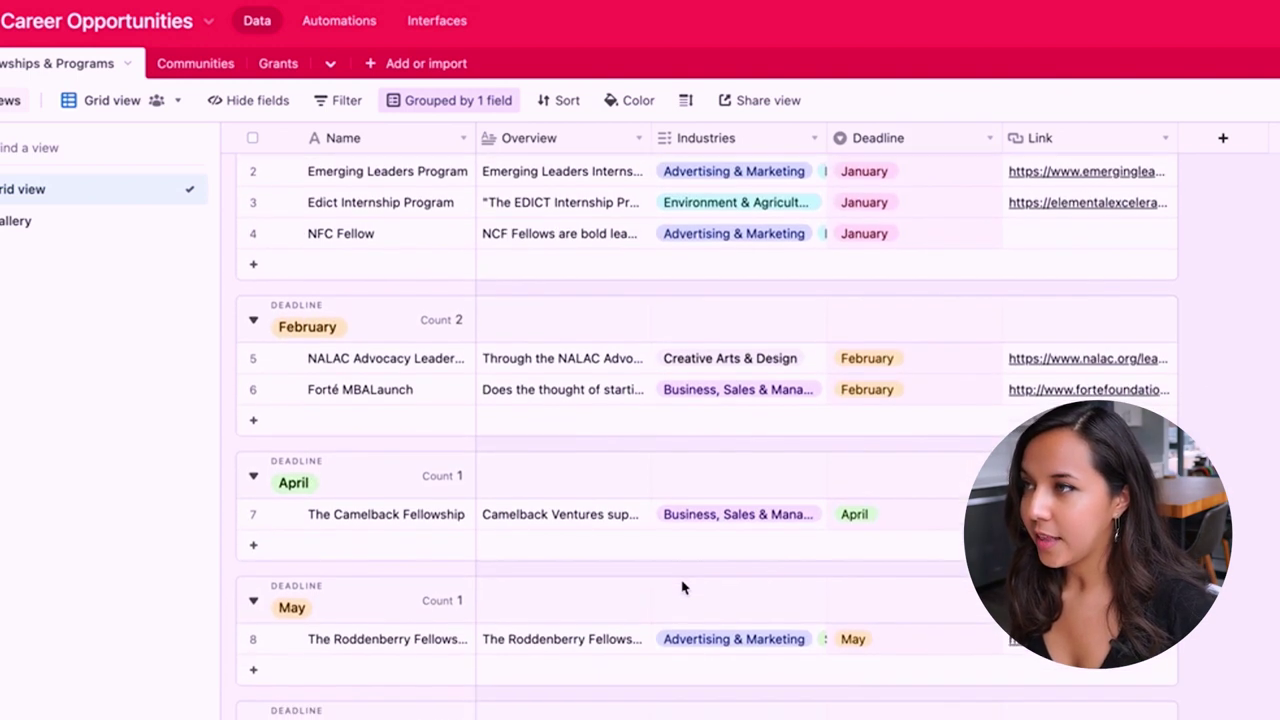
scroll(682, 587, down, 8)
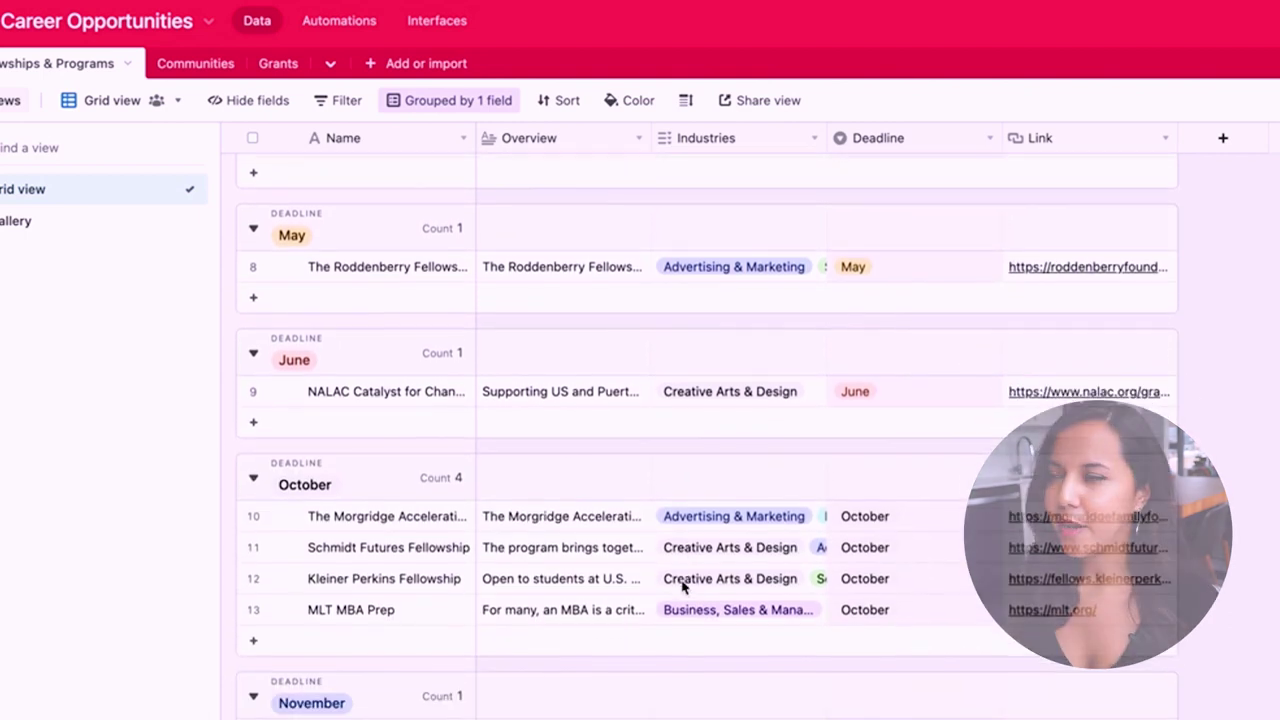